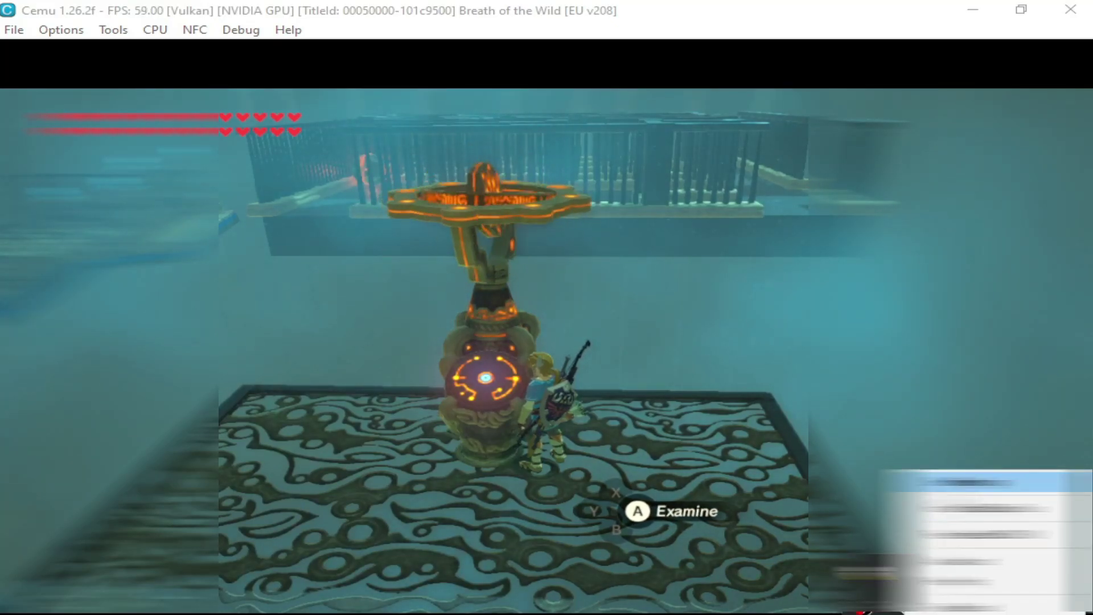
# Open the Mouse2Joystick Custom for CEMU settings over the running game, reposition the window and toggle the controller
pyautogui.click(968, 482)
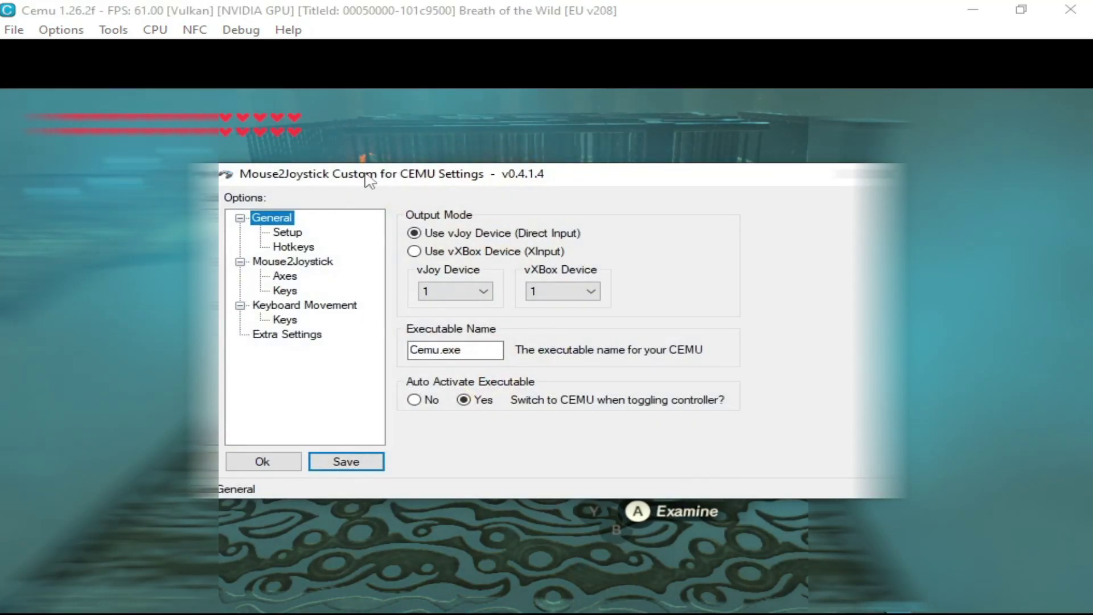
pyautogui.moveTo(370, 181); pyautogui.dragTo(380, 251)
pyautogui.press('F1')
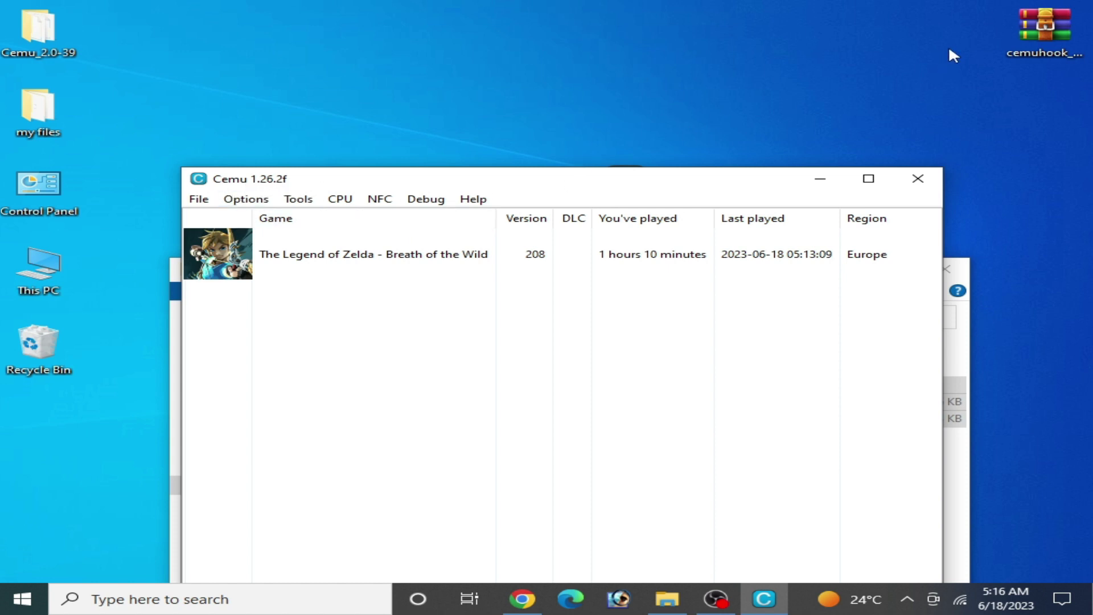
# Move the Cemuhook archive on the desktop and extract it to its own cemuhook_1262d_0577 folder
pyautogui.moveTo(1048, 39); pyautogui.dragTo(640, 46)
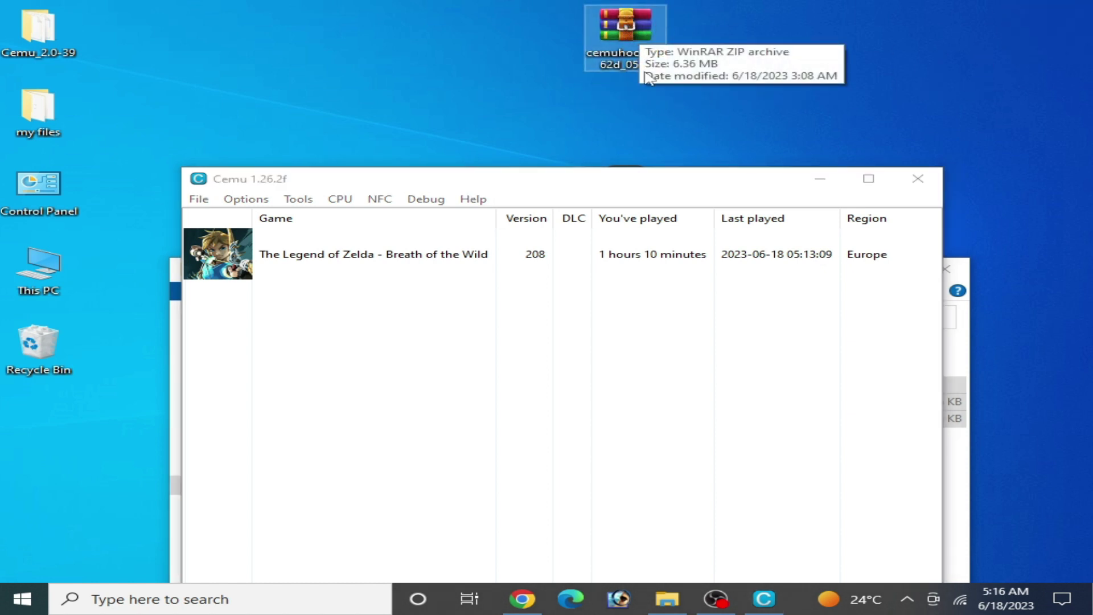
pyautogui.rightClick(618, 30)
pyautogui.click(670, 130)
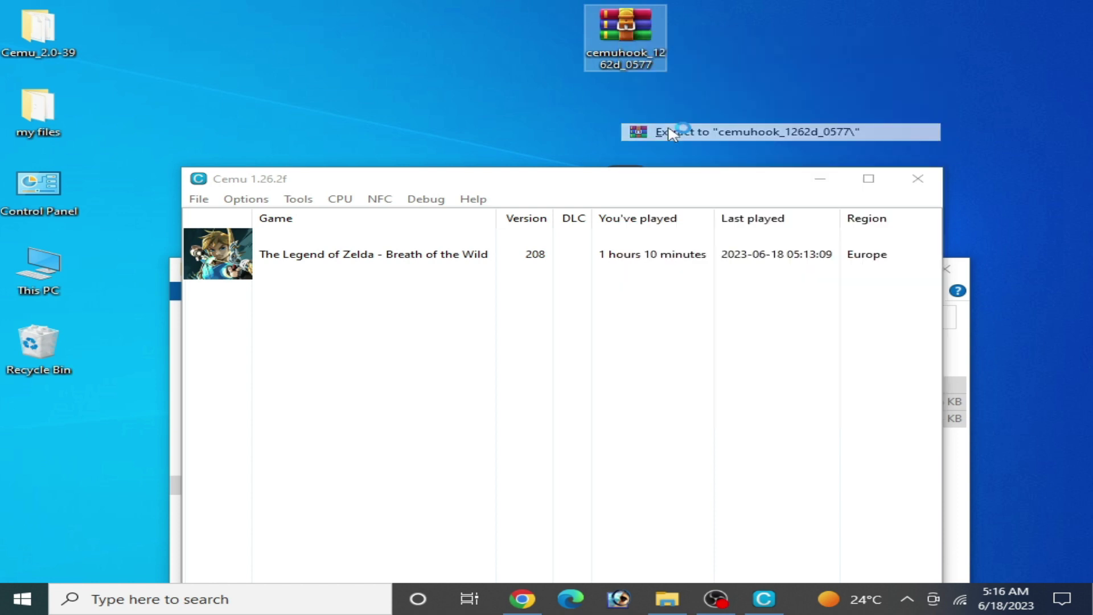
# Review the options Cemu offers without the Cemuhook files installed
pyautogui.click(245, 200)
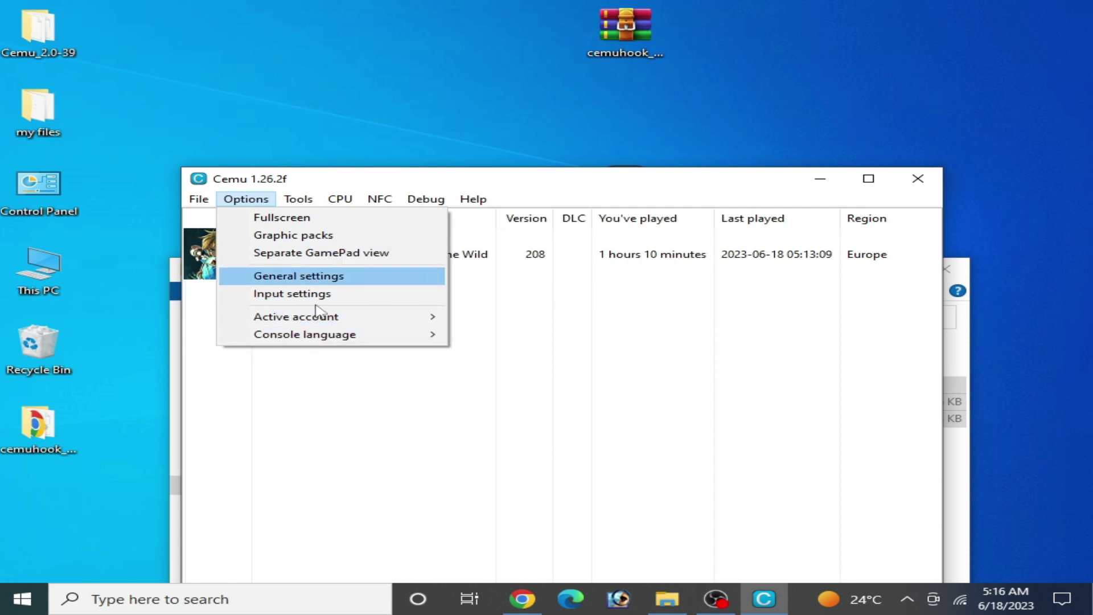
pyautogui.moveTo(302, 333)
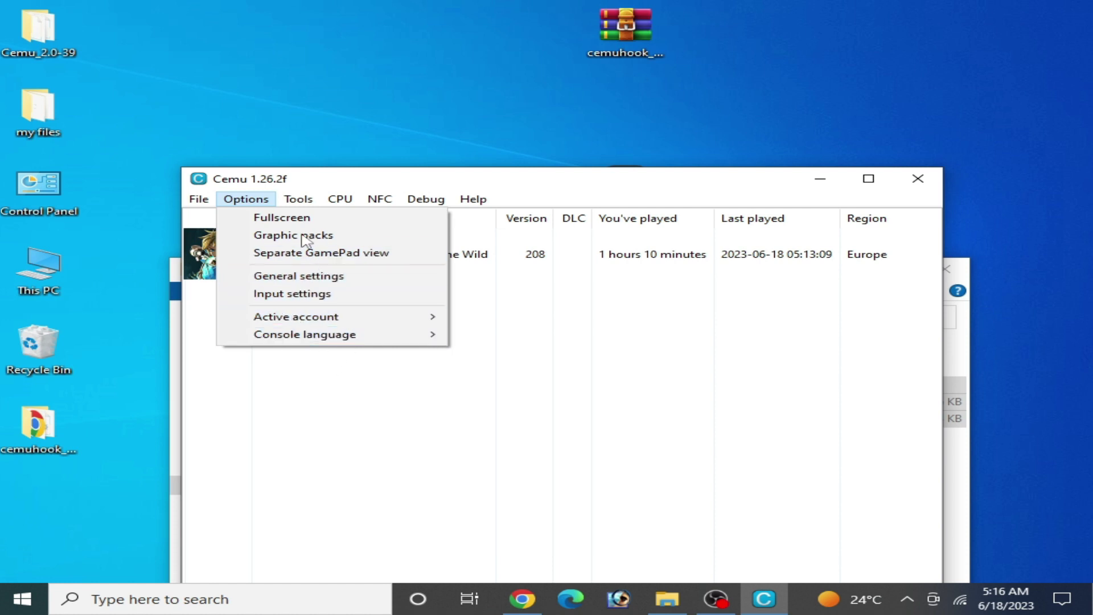
pyautogui.click(134, 417)
# Open the extracted cemuhook_1262d_0577 folder, close Cemu and place the folder window below the Cemu shortcut
pyautogui.doubleClick(39, 427)
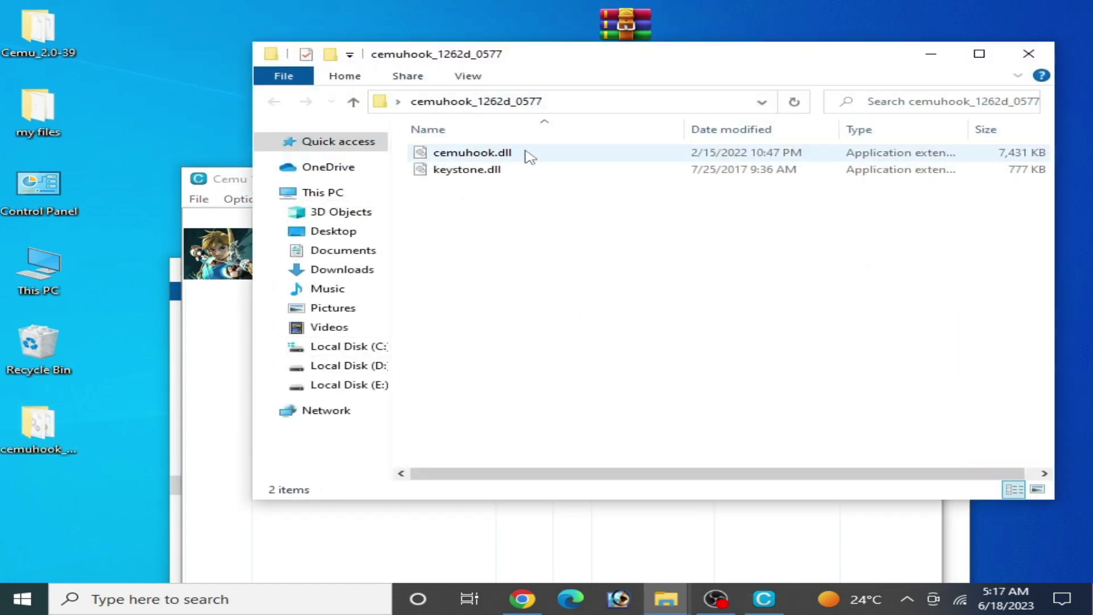
pyautogui.moveTo(595, 60); pyautogui.dragTo(770, 236)
pyautogui.click(715, 272)
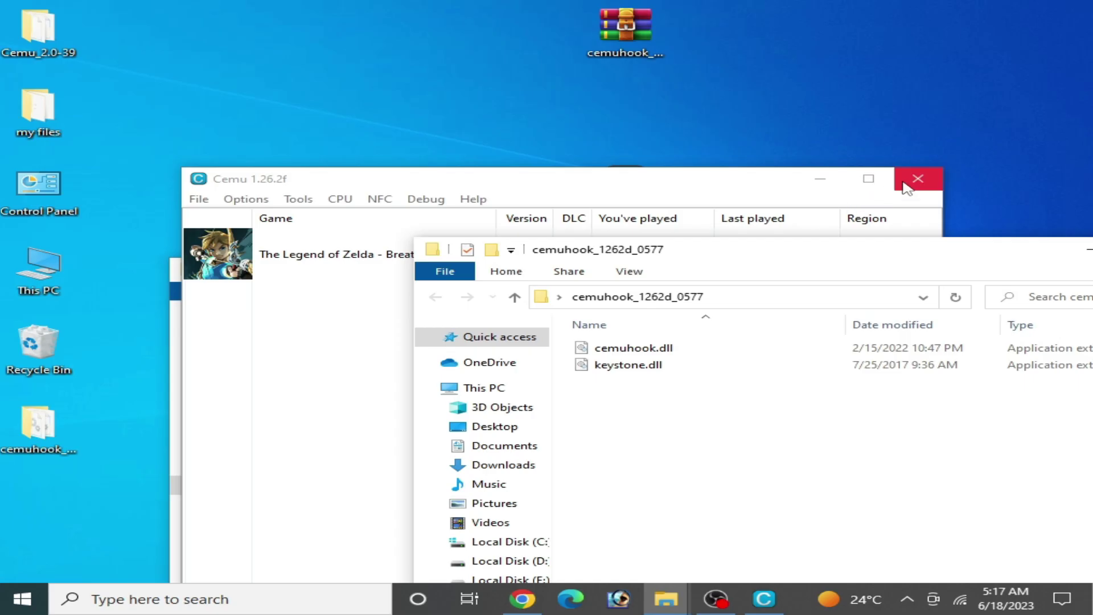
pyautogui.click(907, 188)
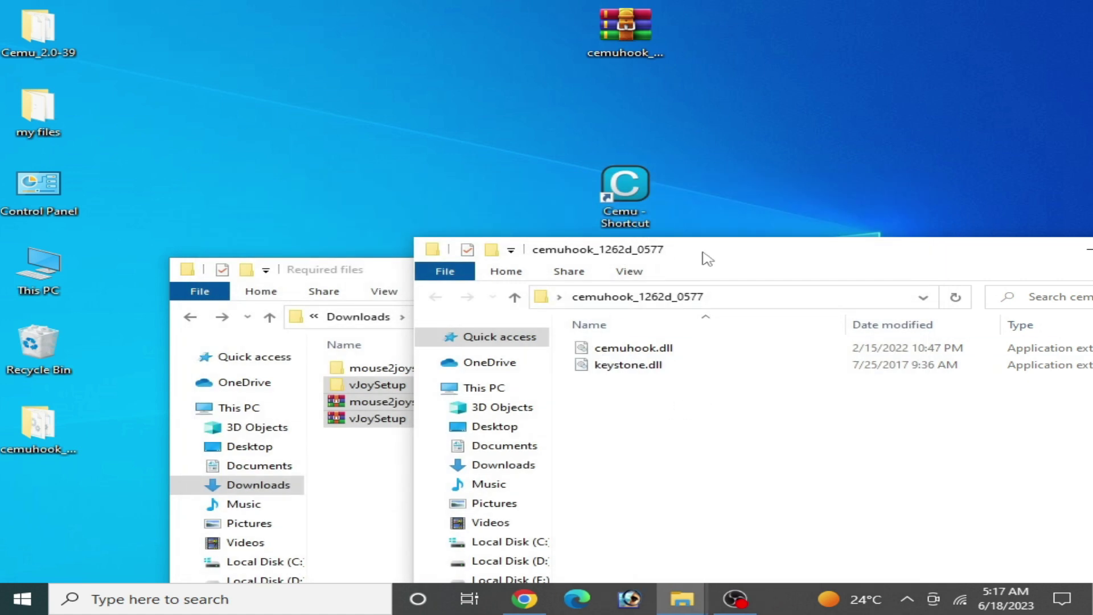
pyautogui.moveTo(706, 257); pyautogui.dragTo(478, 260)
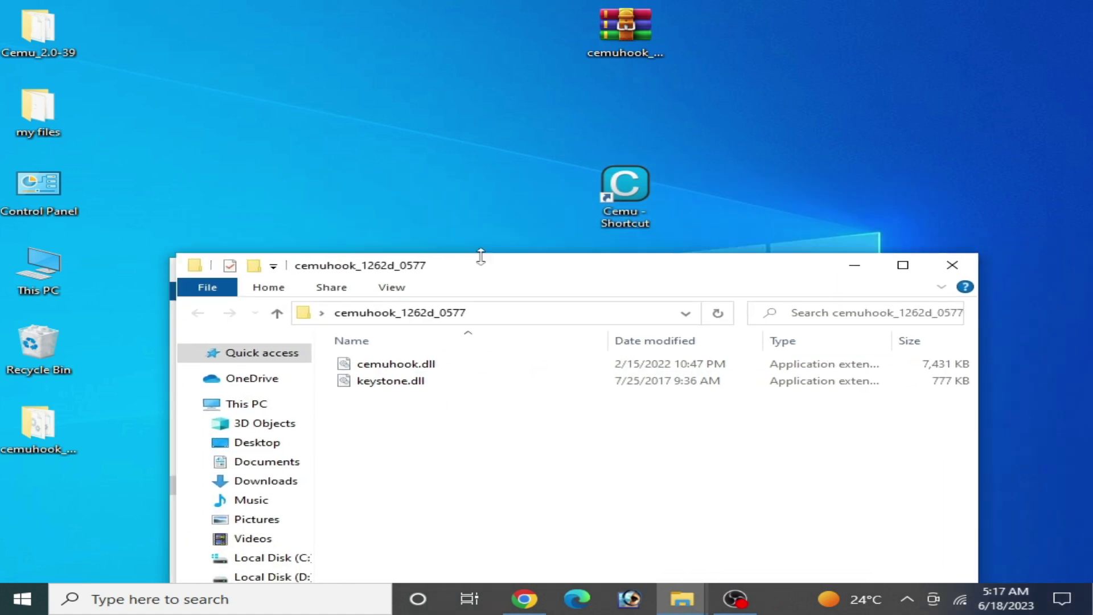
# Open the Cemu shortcut's file location and copy cemuhook.dll and keystone.dll into that cemu_1.26.2 folder
pyautogui.rightClick(621, 187)
pyautogui.click(682, 172)
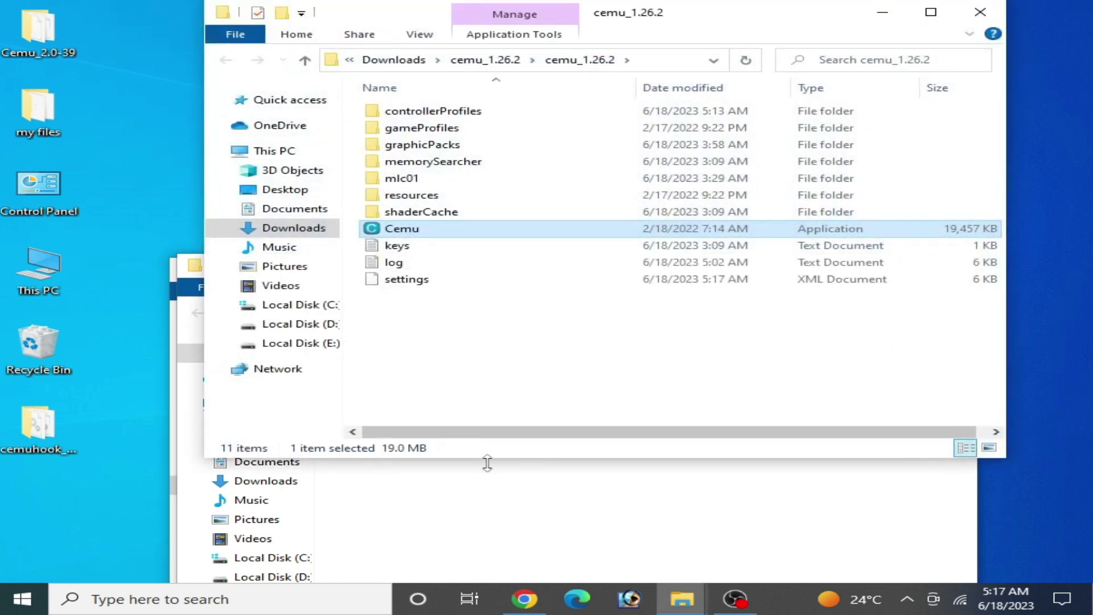
pyautogui.click(488, 479)
pyautogui.moveTo(380, 400); pyautogui.dragTo(412, 366)
pyautogui.rightClick(412, 365)
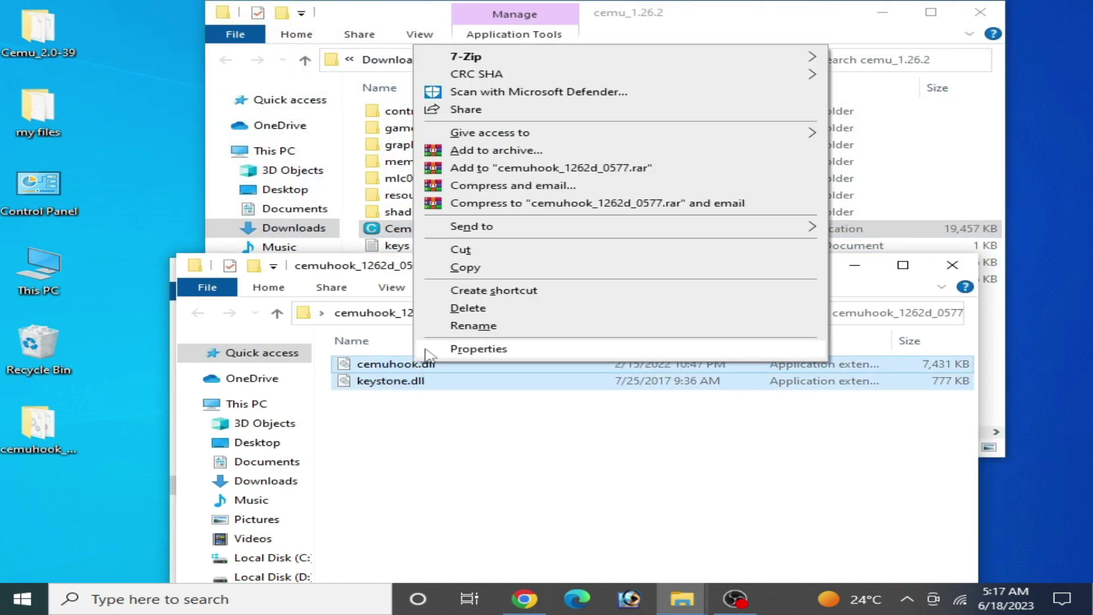
pyautogui.click(466, 267)
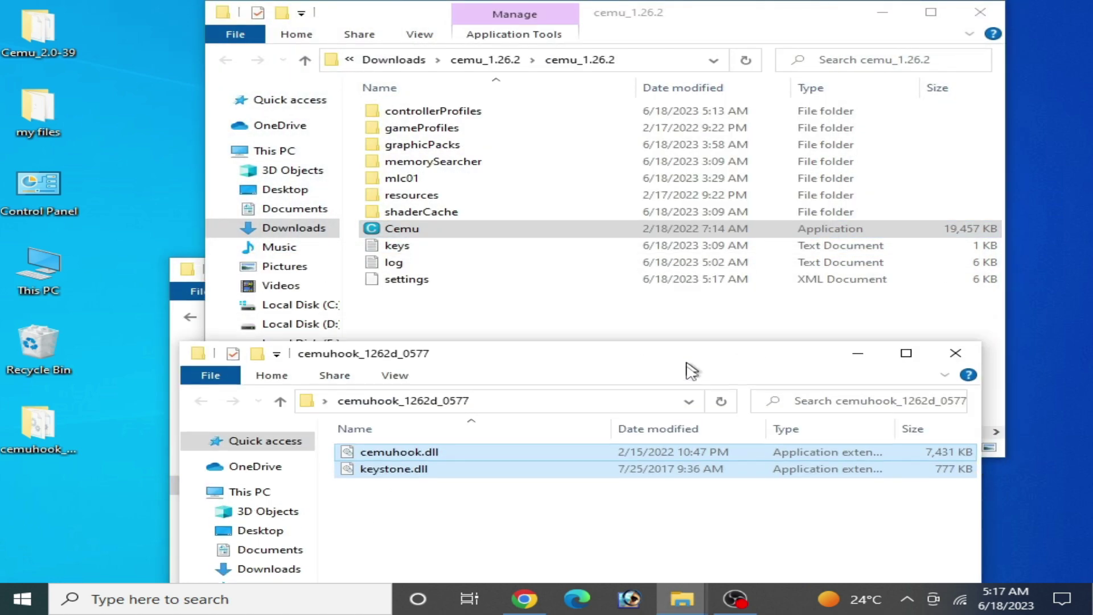
pyautogui.rightClick(556, 330)
pyautogui.click(605, 438)
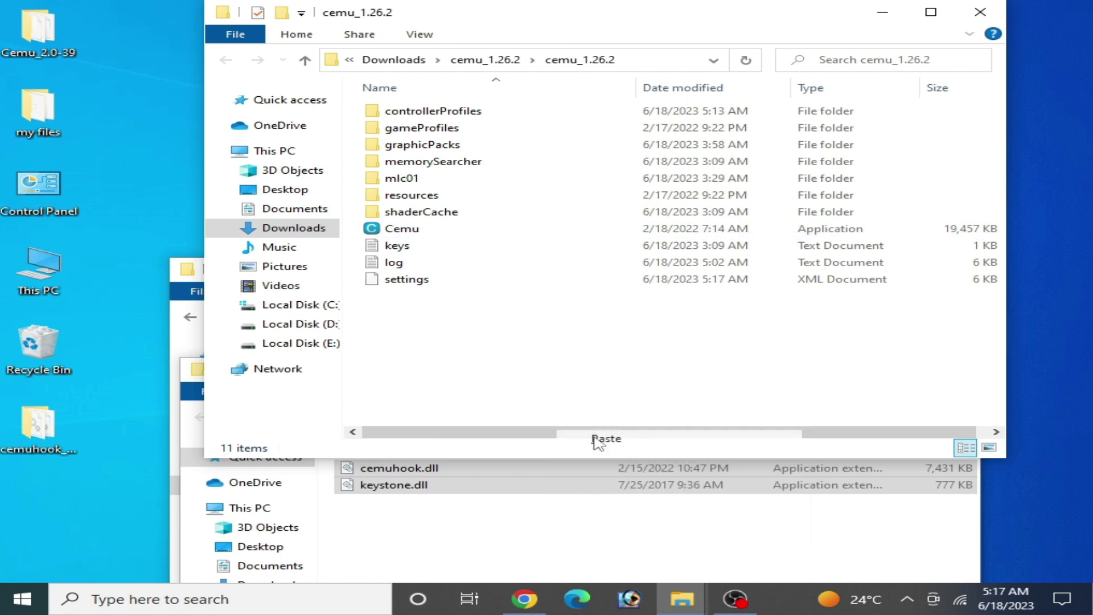
# Launch Cemu from the cemu_1.26.2 folder, then resize and reposition its window to fit the screen
pyautogui.click(416, 230)
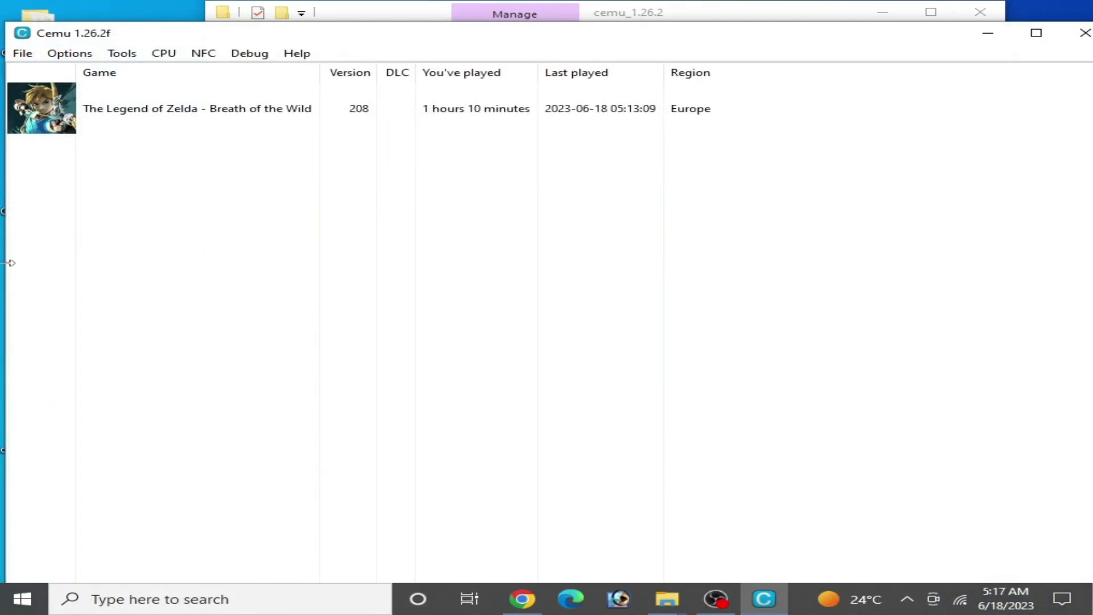
pyautogui.moveTo(8, 262); pyautogui.dragTo(254, 262)
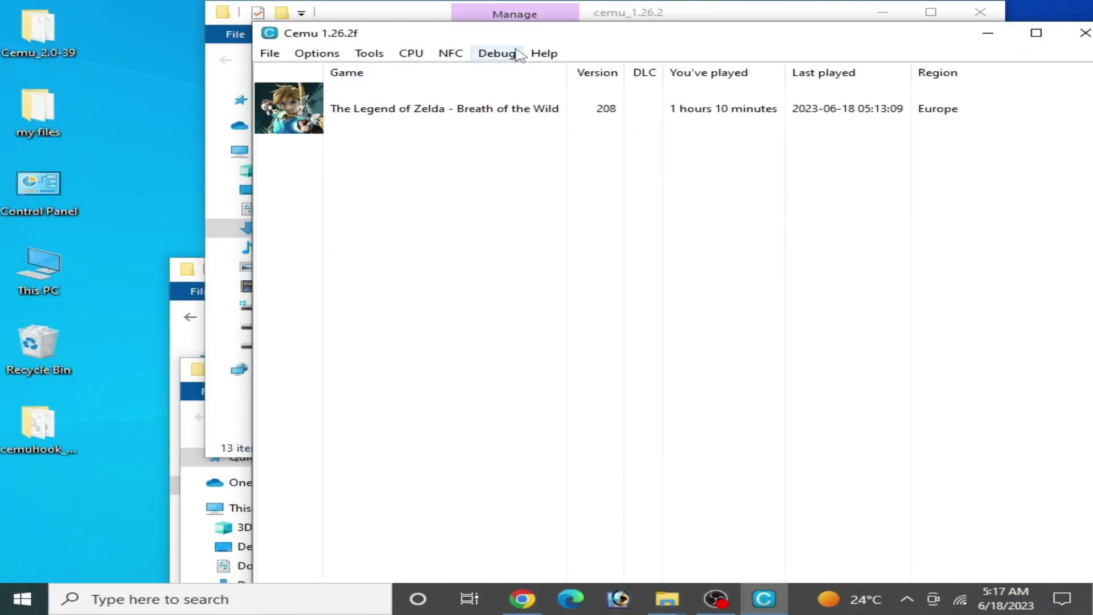
pyautogui.moveTo(531, 23); pyautogui.dragTo(530, 172)
pyautogui.moveTo(598, 190); pyautogui.dragTo(473, 94)
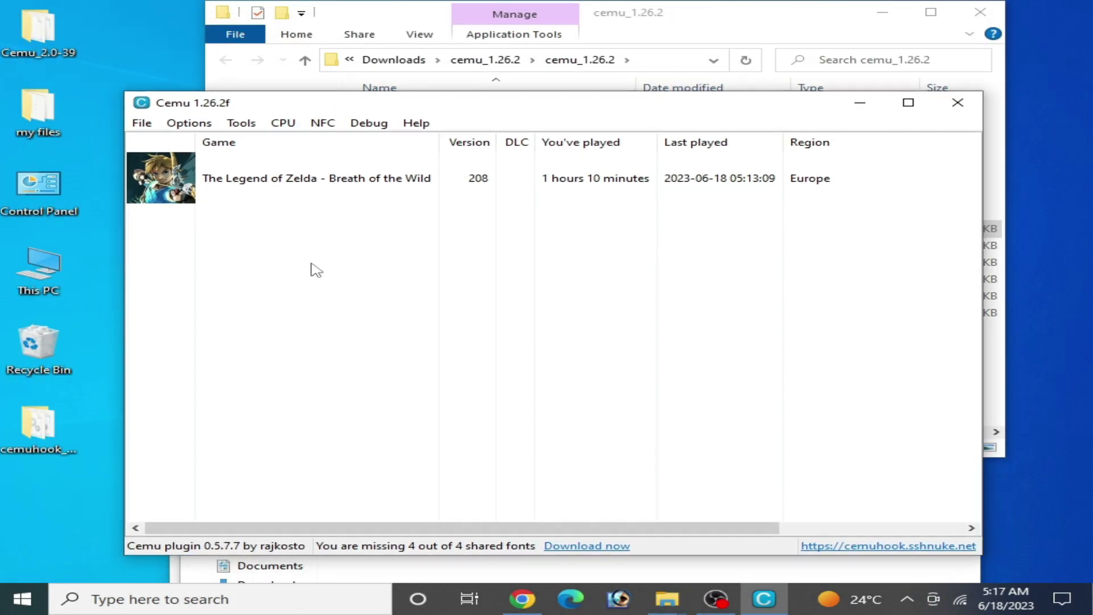
# Set Cemu's GamePad motion source to Default and close the emulator
pyautogui.click(207, 123)
pyautogui.moveTo(250, 256)
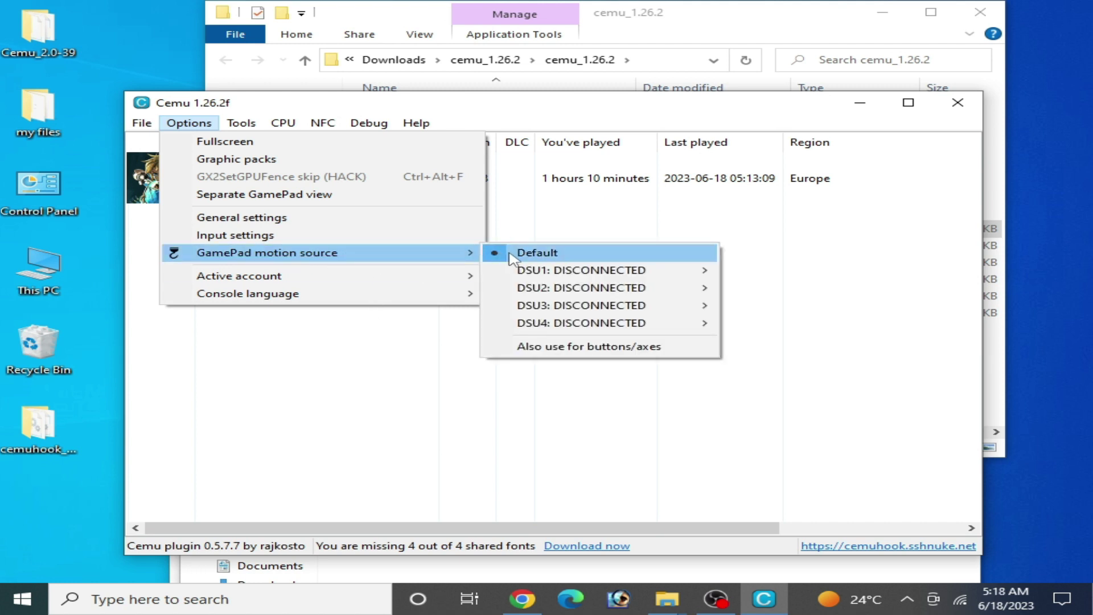
pyautogui.click(529, 255)
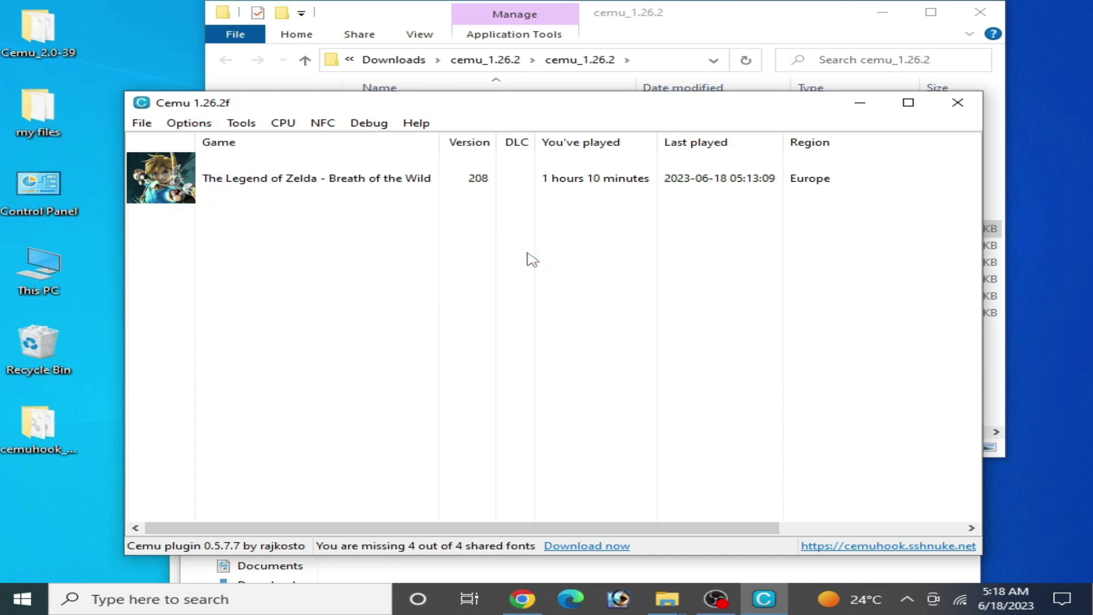
pyautogui.click(958, 102)
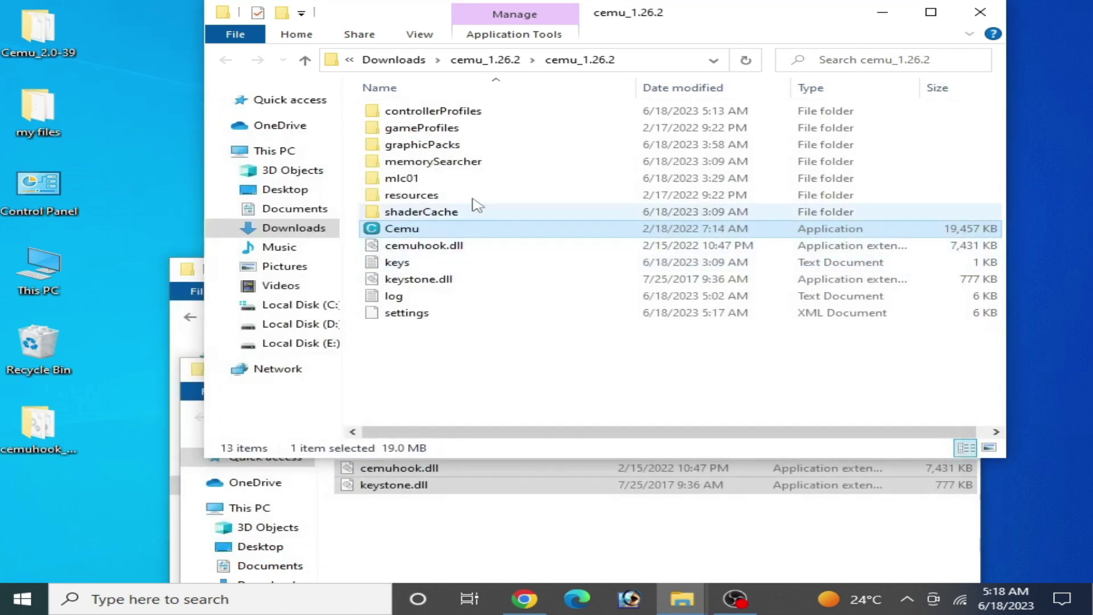
# Open Cemu's controllerProfiles folder and arrange it beside the Required files window
pyautogui.doubleClick(438, 113)
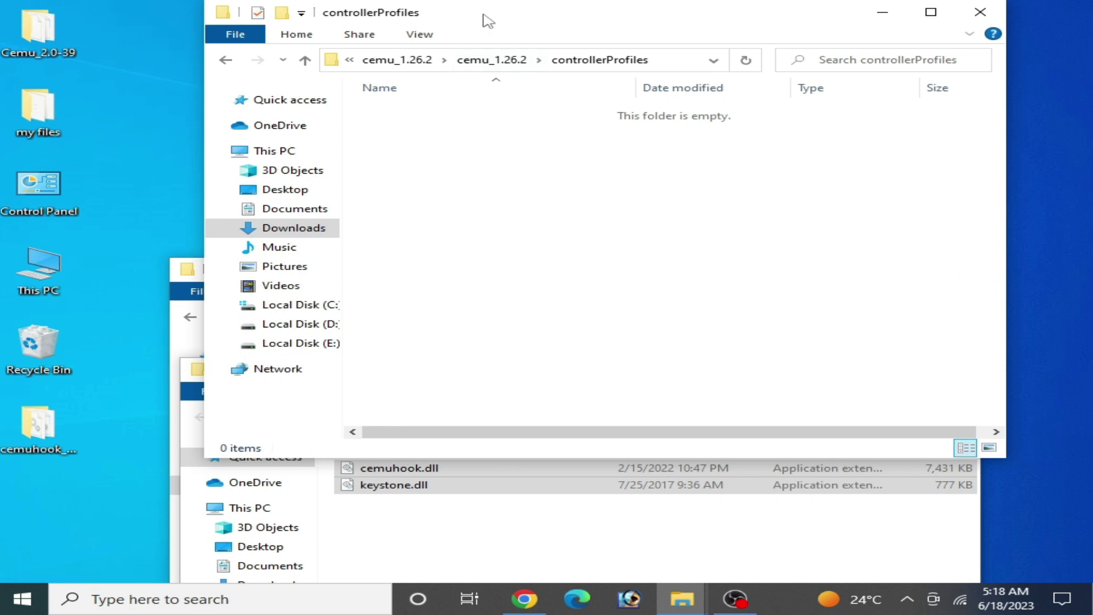
pyautogui.moveTo(493, 27); pyautogui.dragTo(728, 83)
pyautogui.click(404, 275)
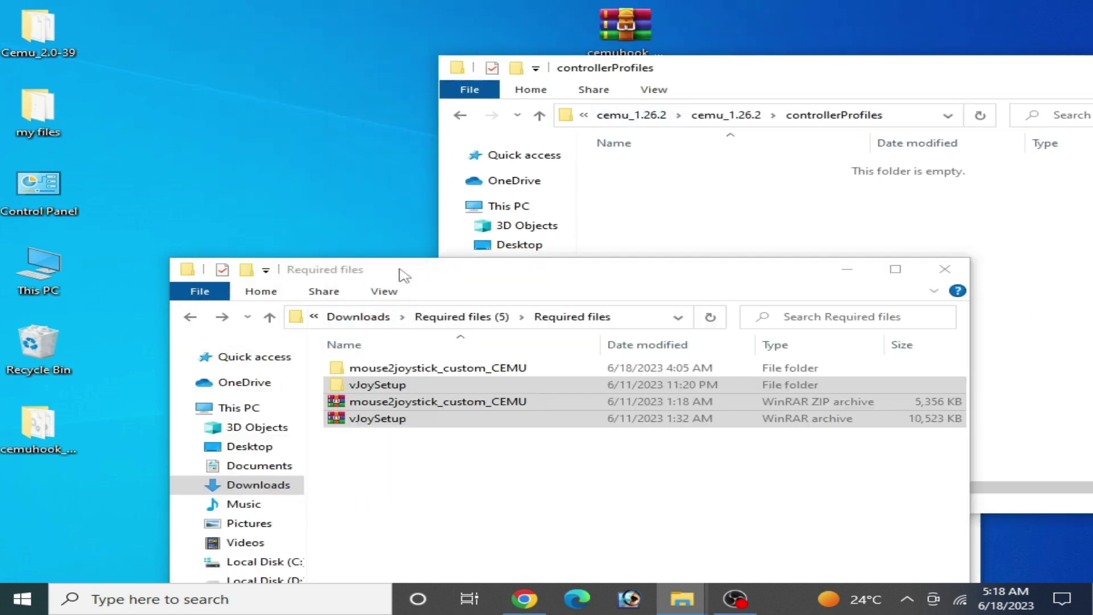
pyautogui.moveTo(404, 275); pyautogui.dragTo(346, 117)
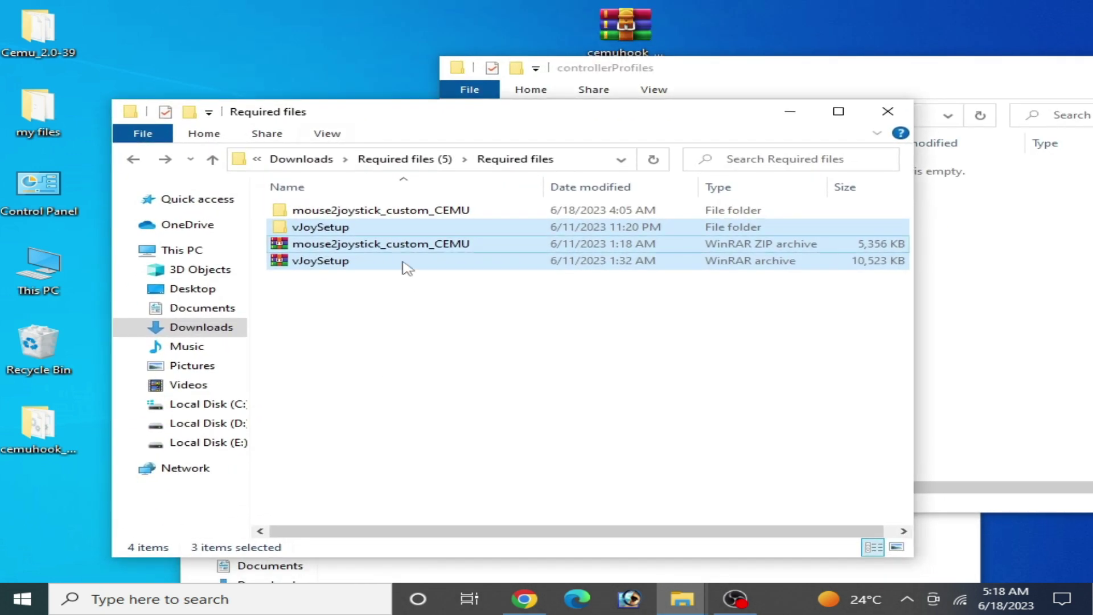
# Look inside the vJoySetup folder and return to Required files
pyautogui.doubleClick(330, 227)
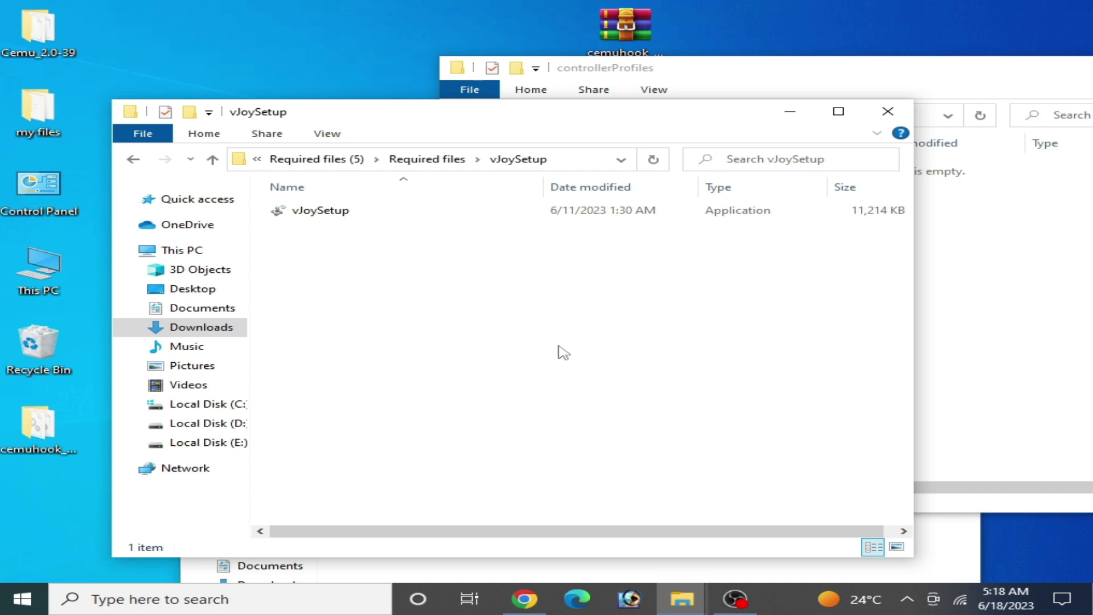
pyautogui.click(128, 156)
# Copy all four vJoy and vXBox profiles from mouse2joystick_custom_CEMU's controllerProfiles folder into Cemu's controllerProfiles folder
pyautogui.click(362, 216)
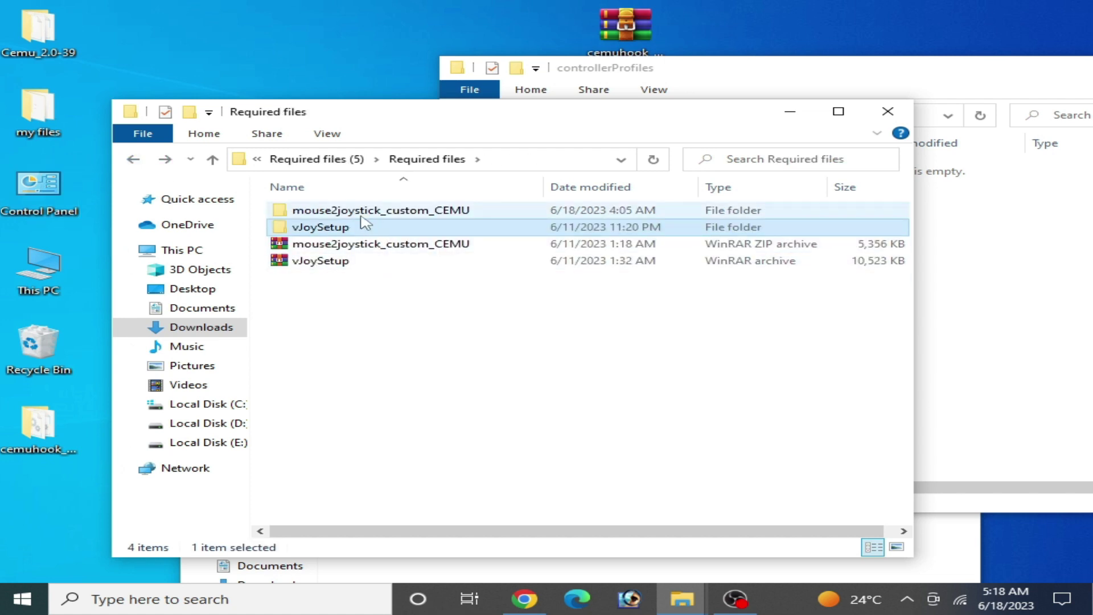
pyautogui.doubleClick(362, 215)
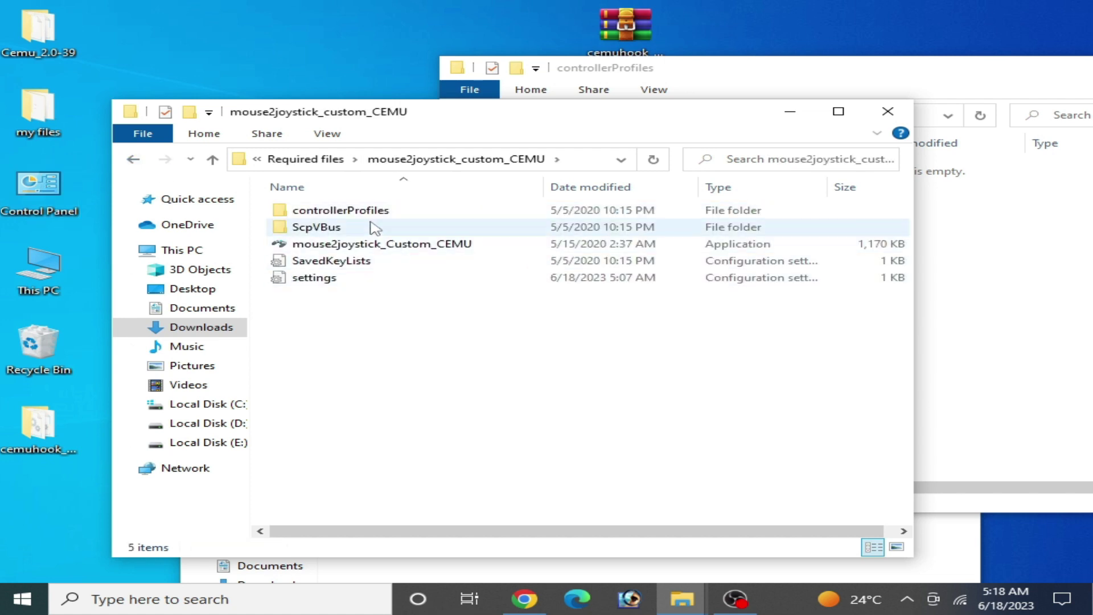
pyautogui.doubleClick(359, 213)
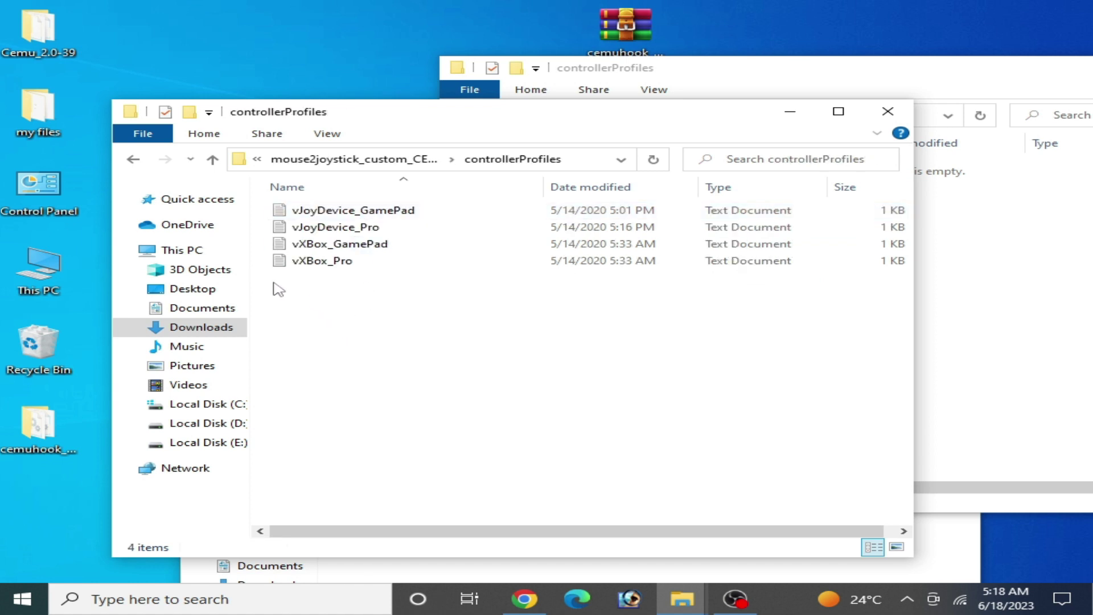
pyautogui.moveTo(274, 288); pyautogui.dragTo(361, 208)
pyautogui.rightClick(361, 208)
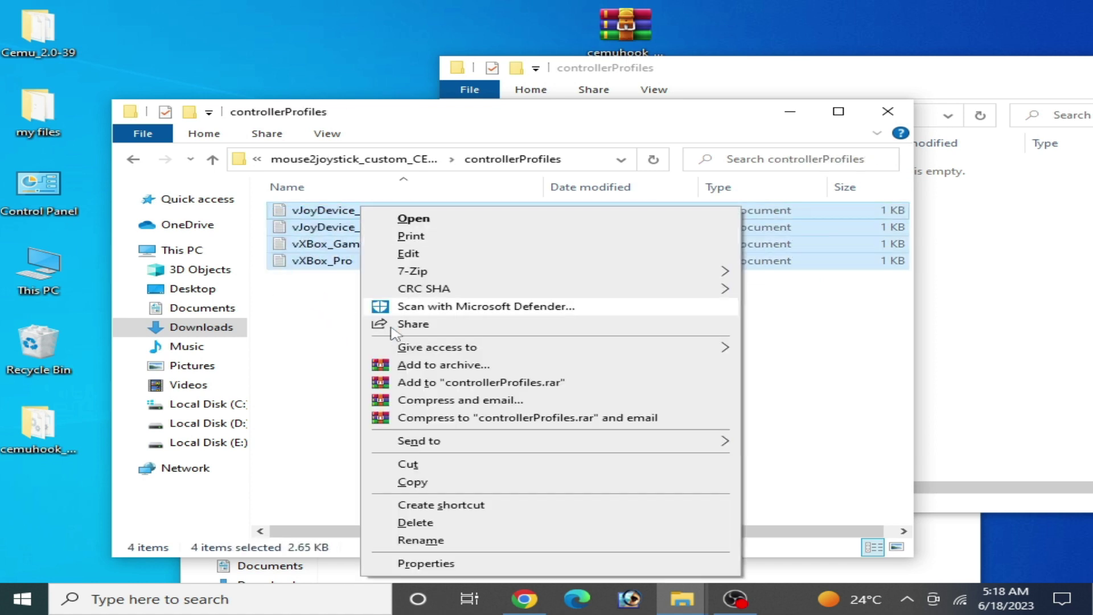
pyautogui.click(411, 481)
pyautogui.click(1004, 350)
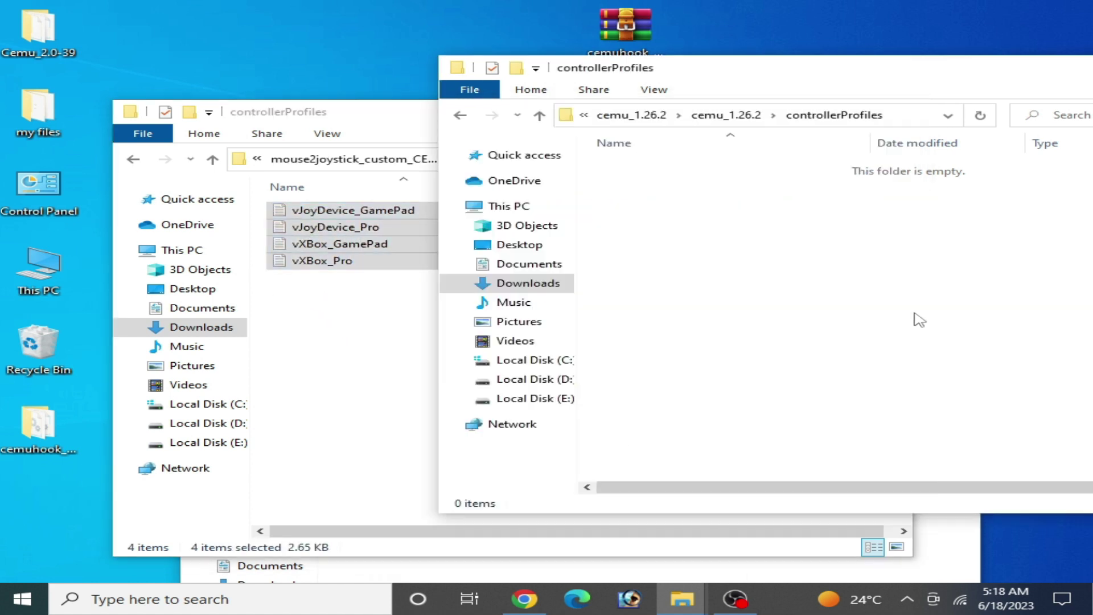
pyautogui.rightClick(672, 243)
pyautogui.click(719, 348)
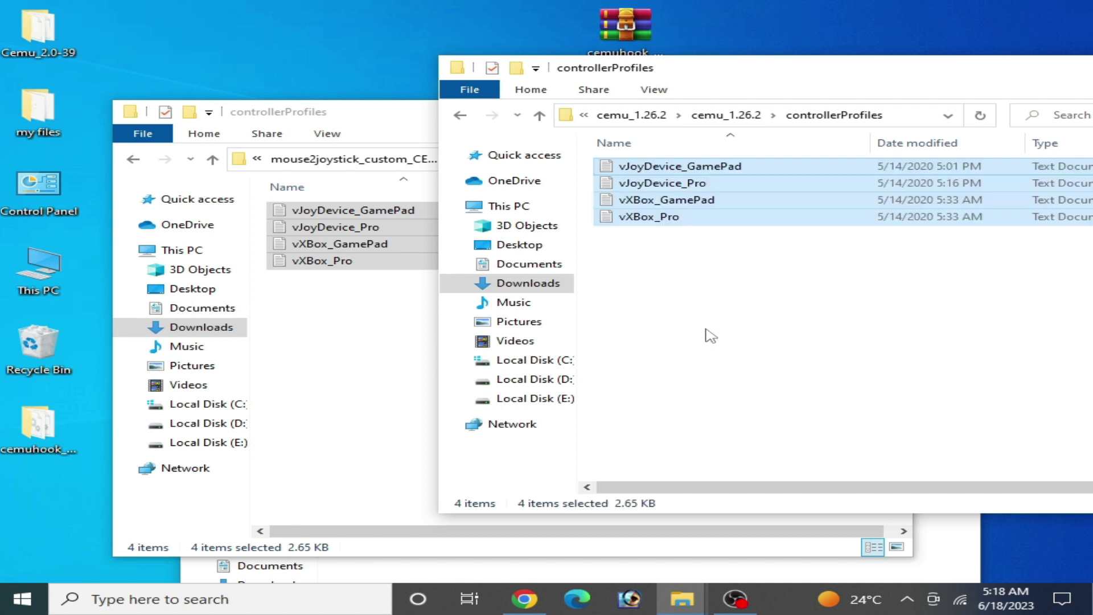
# Go back to the parent folders and create a desktop shortcut for the mouse2joystick_Custom_CEMU application
pyautogui.click(461, 116)
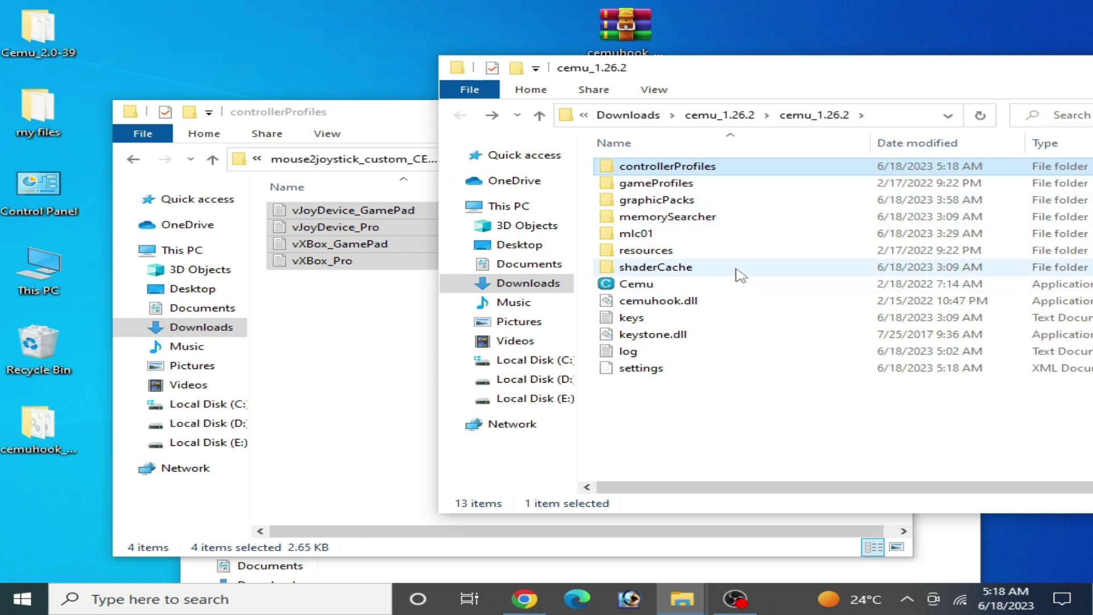
pyautogui.click(142, 161)
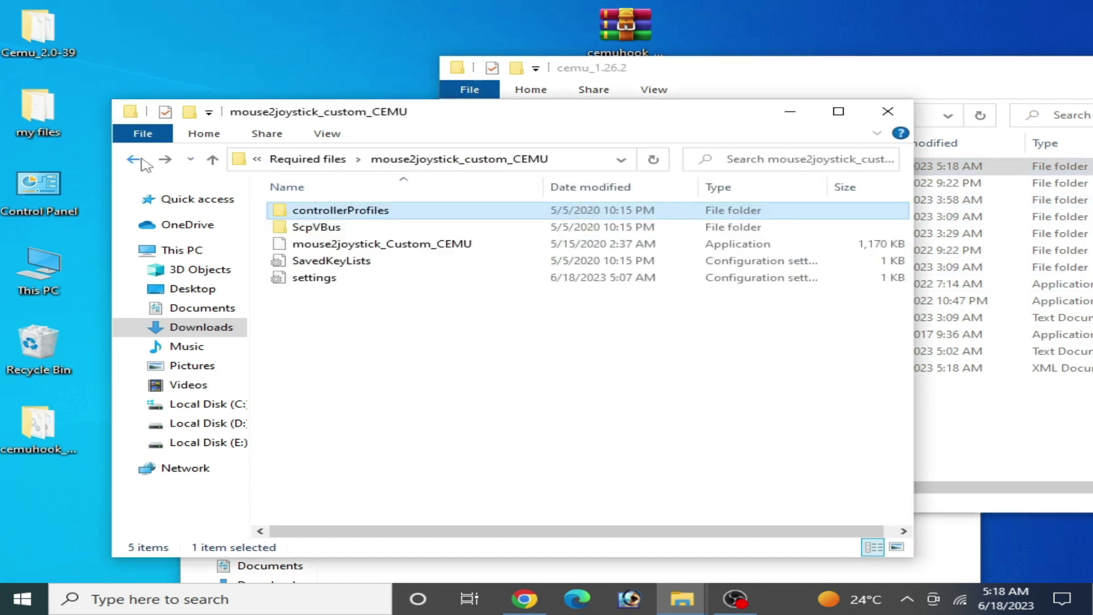
pyautogui.doubleClick(409, 246)
pyautogui.rightClick(408, 246)
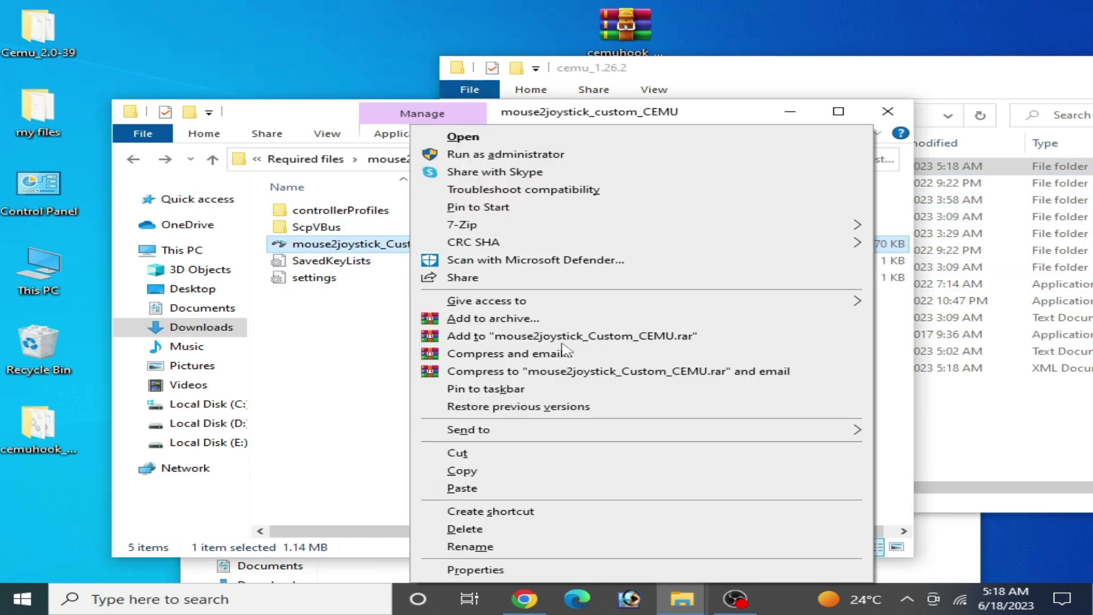
pyautogui.moveTo(540, 434)
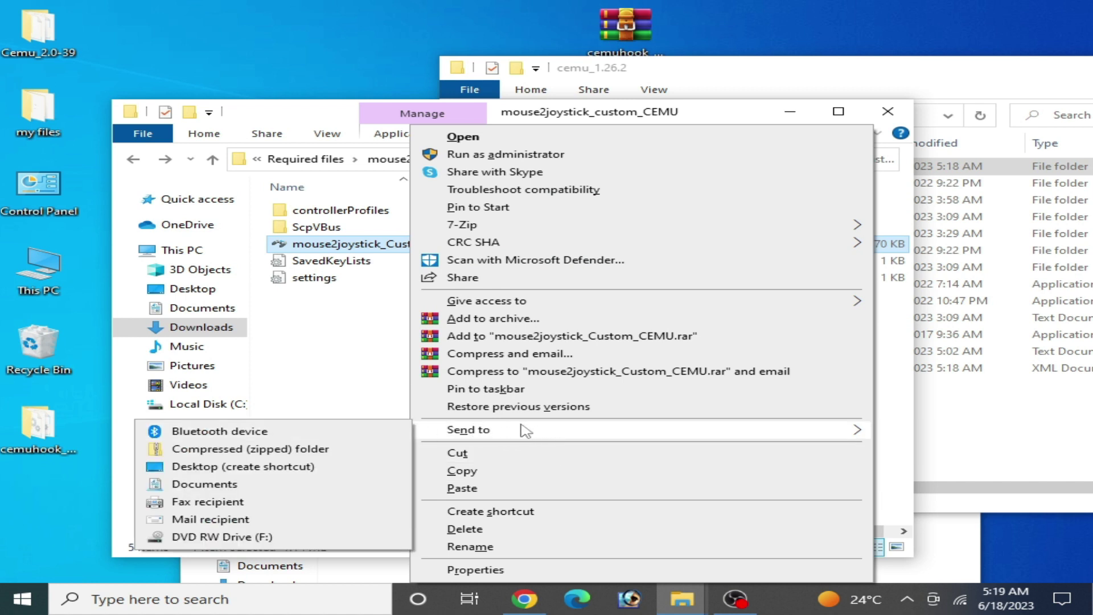
pyautogui.click(256, 467)
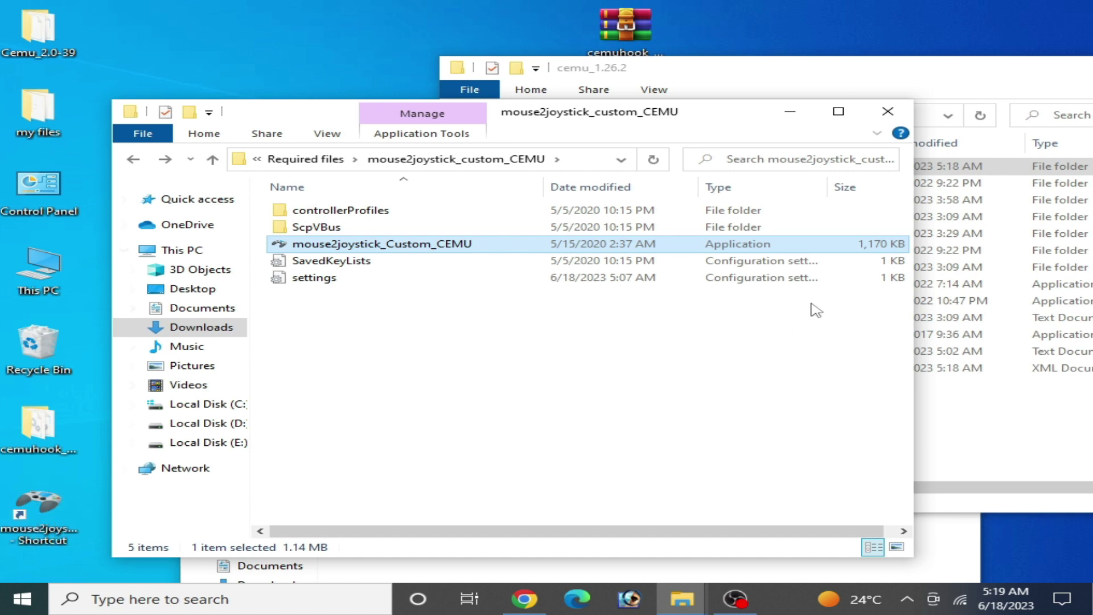
# Close the mouse2joystick_custom_CEMU, cemu_1.26.2 and cemuhook_1262d_0577 folder windows to clear the desktop
pyautogui.click(894, 109)
pyautogui.moveTo(876, 79); pyautogui.dragTo(652, 60)
pyautogui.click(980, 59)
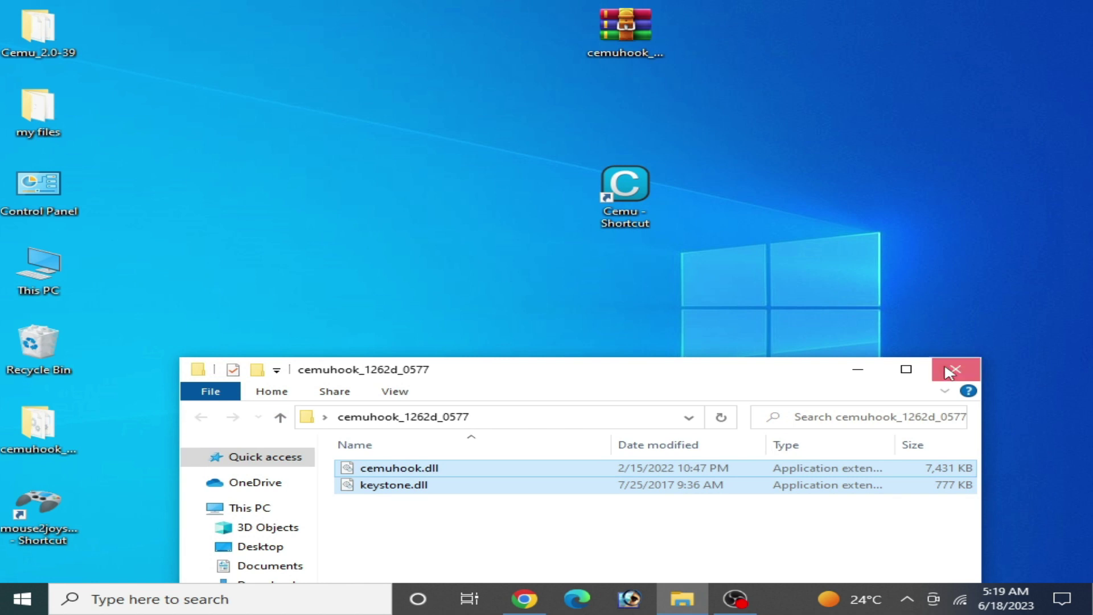
pyautogui.click(956, 369)
# Run the mouse2joystick_Custom_CEMU desktop shortcut as administrator and open its settings
pyautogui.click(35, 513)
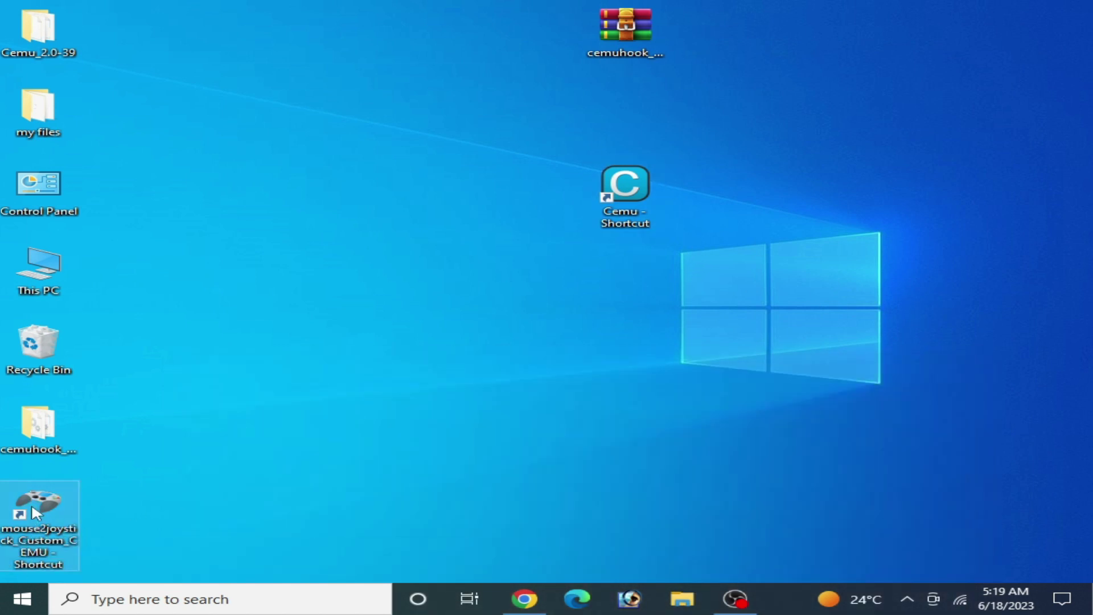
pyautogui.rightClick(36, 512)
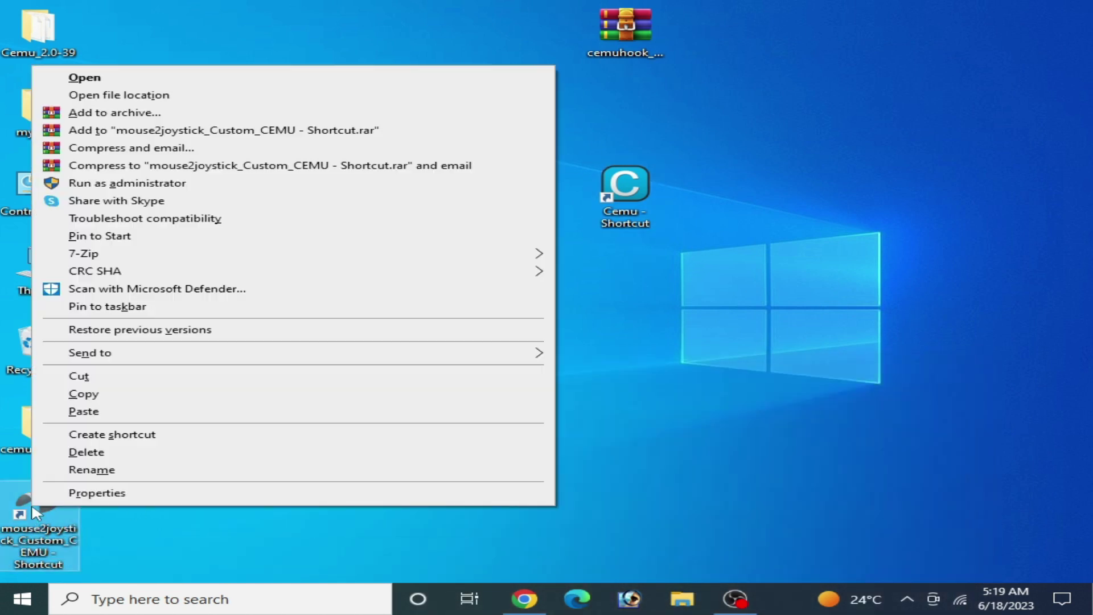
pyautogui.click(145, 183)
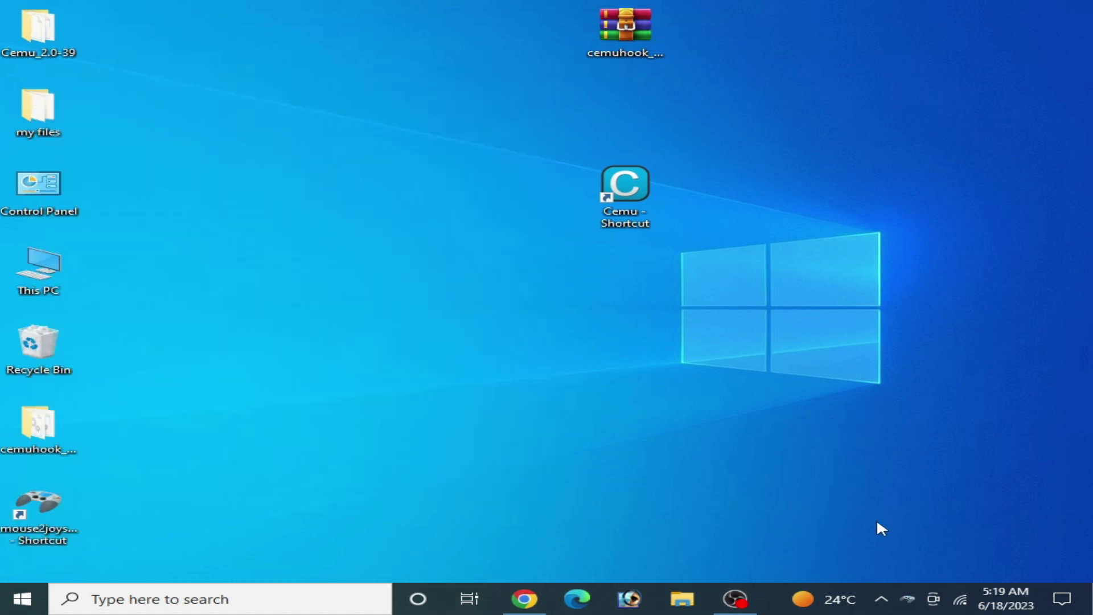
pyautogui.click(880, 600)
pyautogui.rightClick(904, 564)
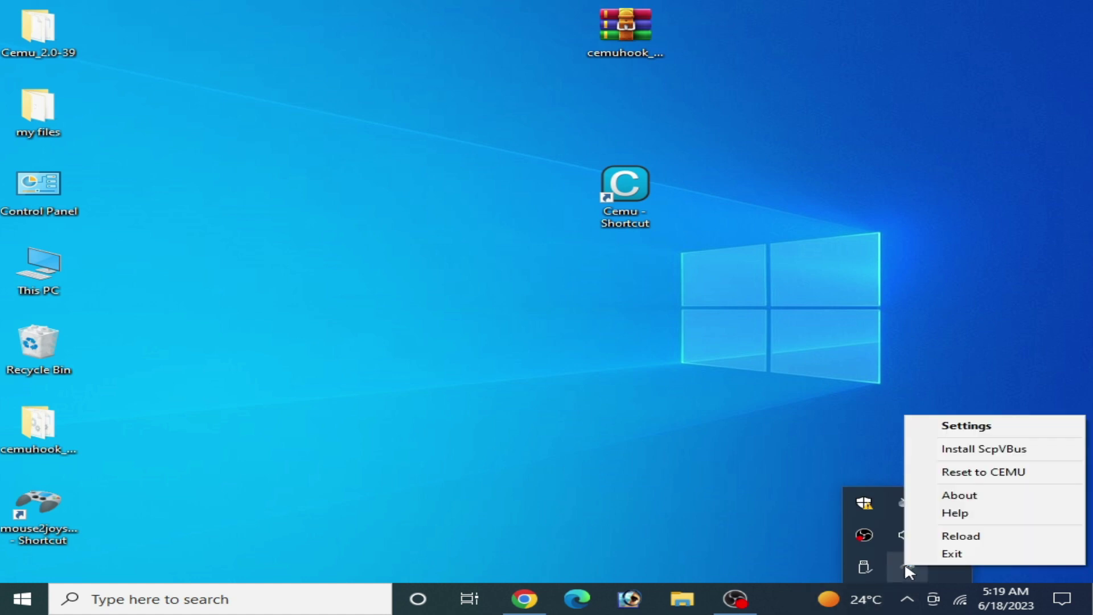
pyautogui.click(957, 427)
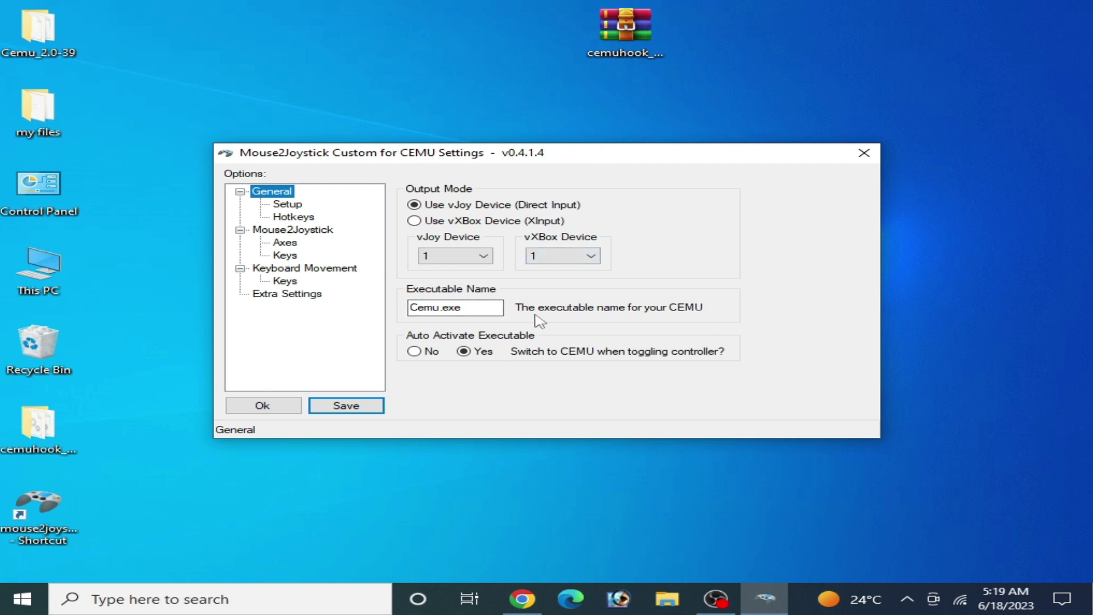
# In the Keyboard Movement keys, try H for Gyro Control, set it back to V and save the settings
pyautogui.click(288, 281)
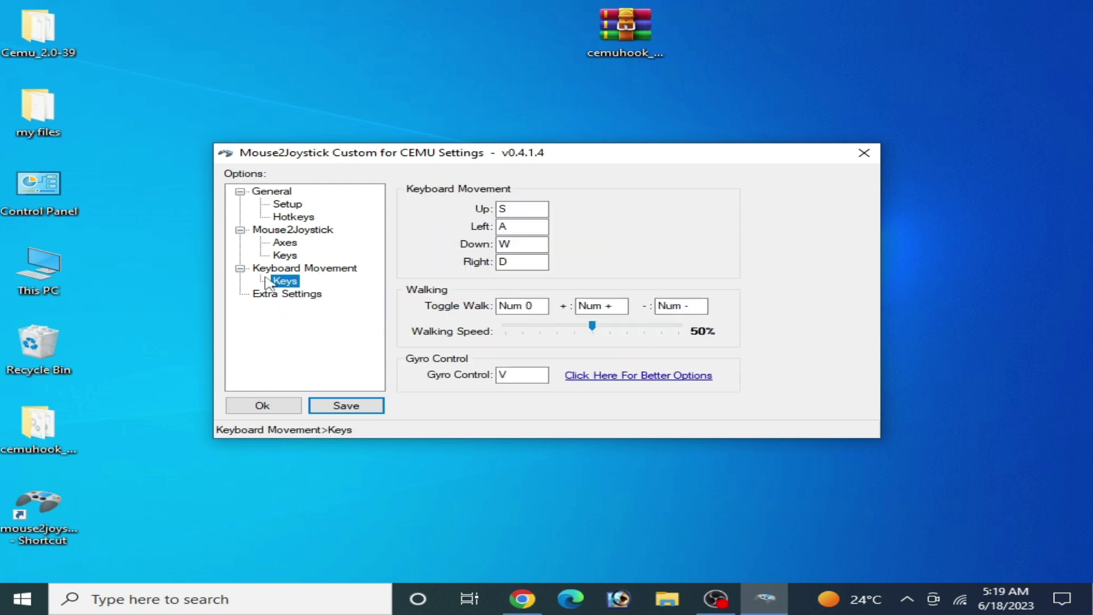
pyautogui.click(516, 377)
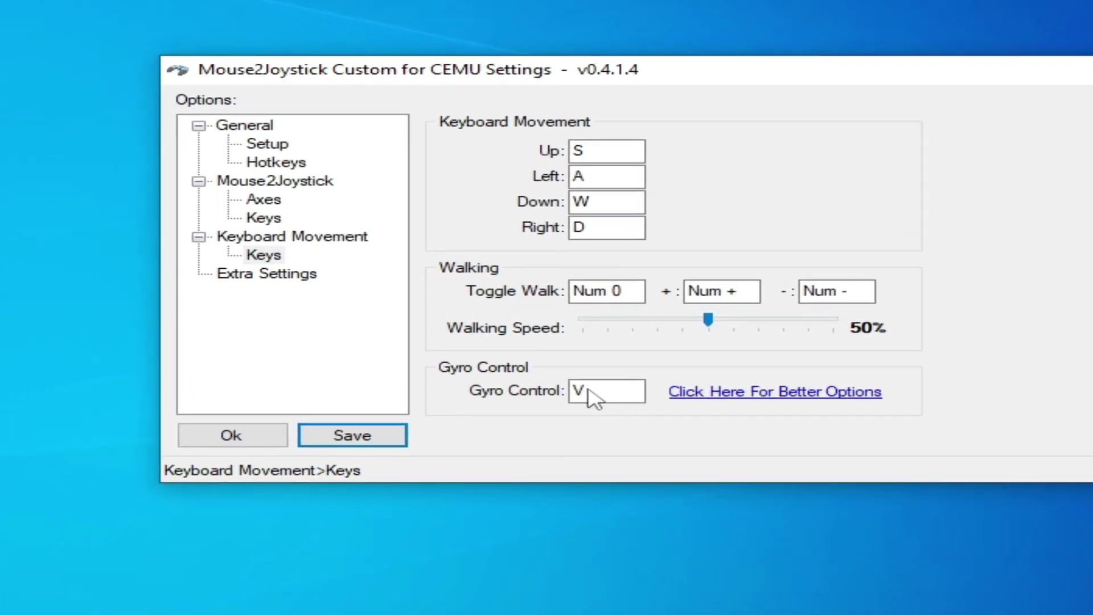
pyautogui.press('d')
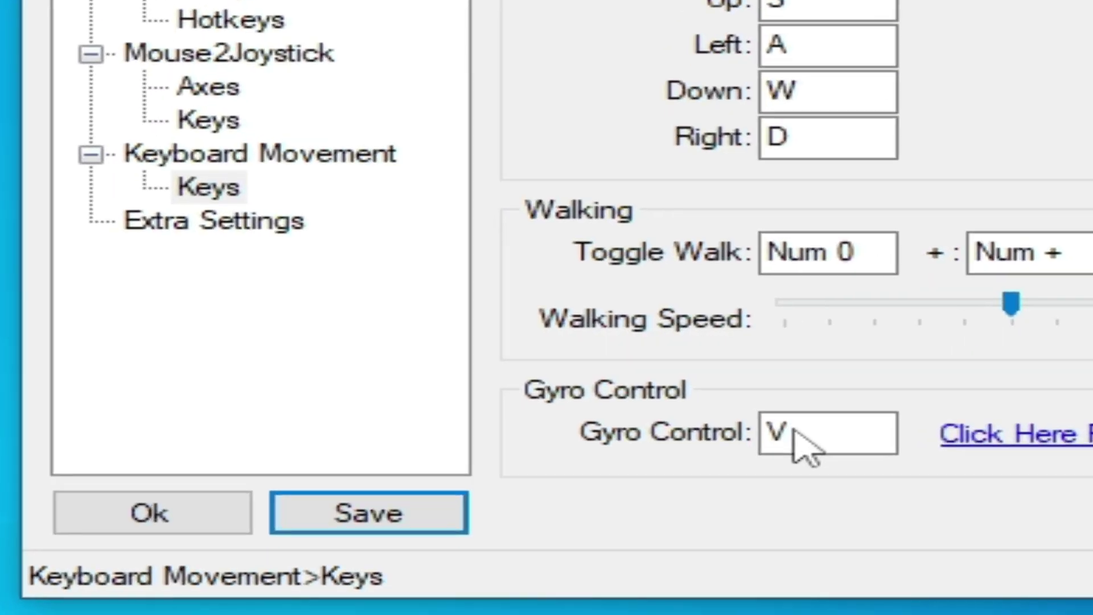
pyautogui.press('f')
pyautogui.press('h')
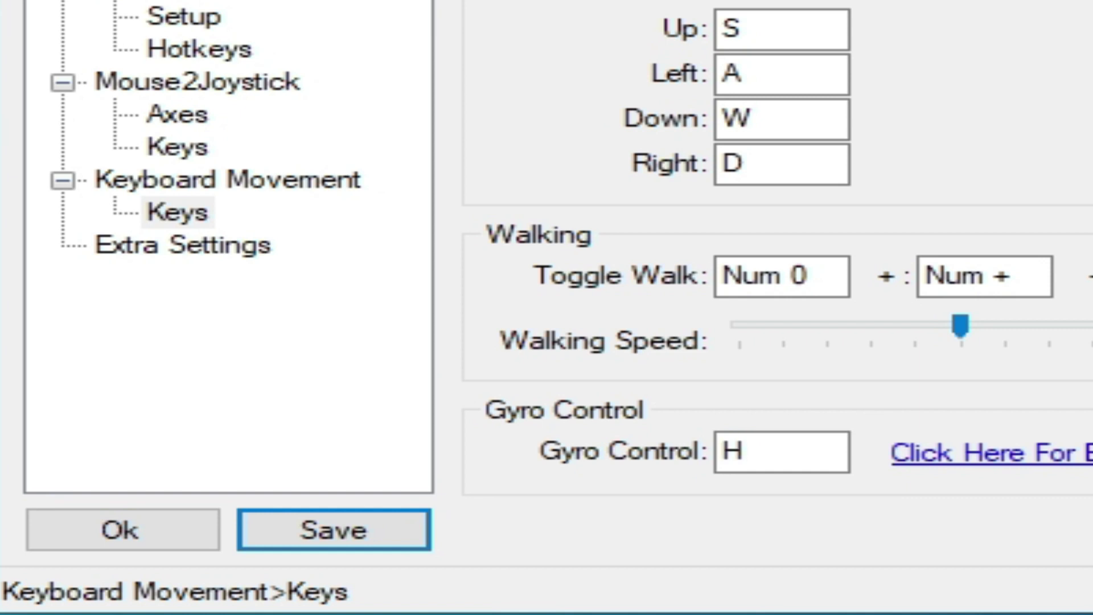
pyautogui.press('s')
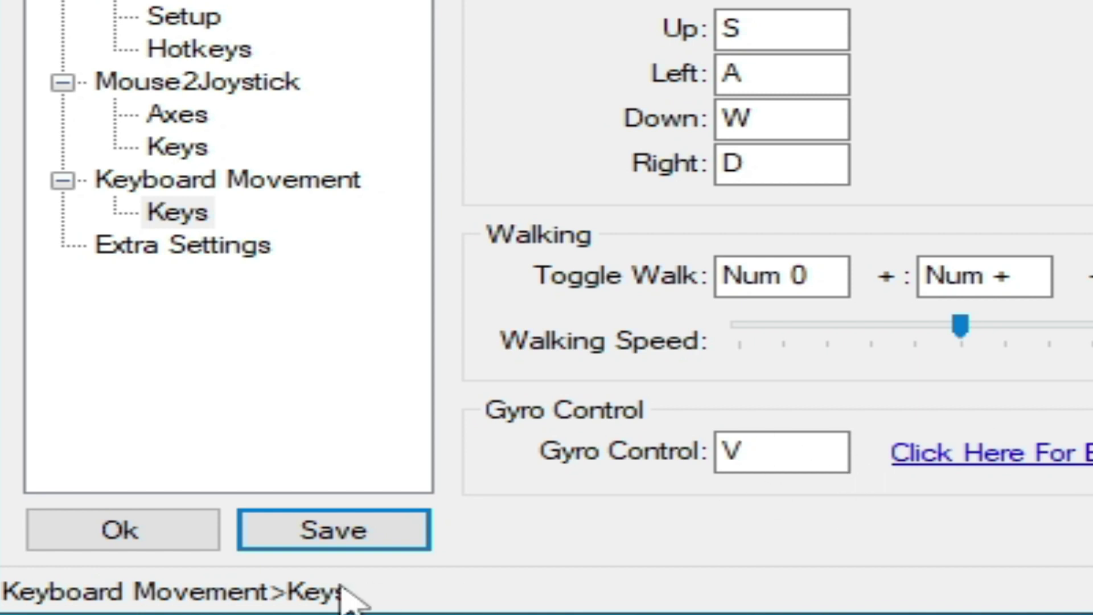
pyautogui.click(334, 535)
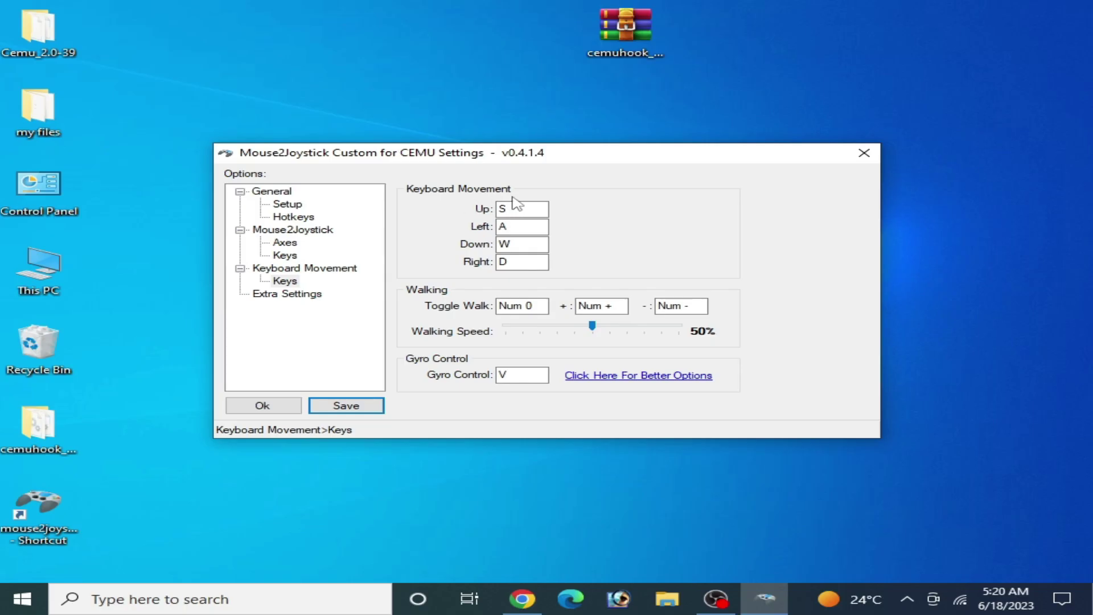
# Check the Mouse2Joystick key assignments in the KeyList Helper, save them, then save and close the settings
pyautogui.click(284, 255)
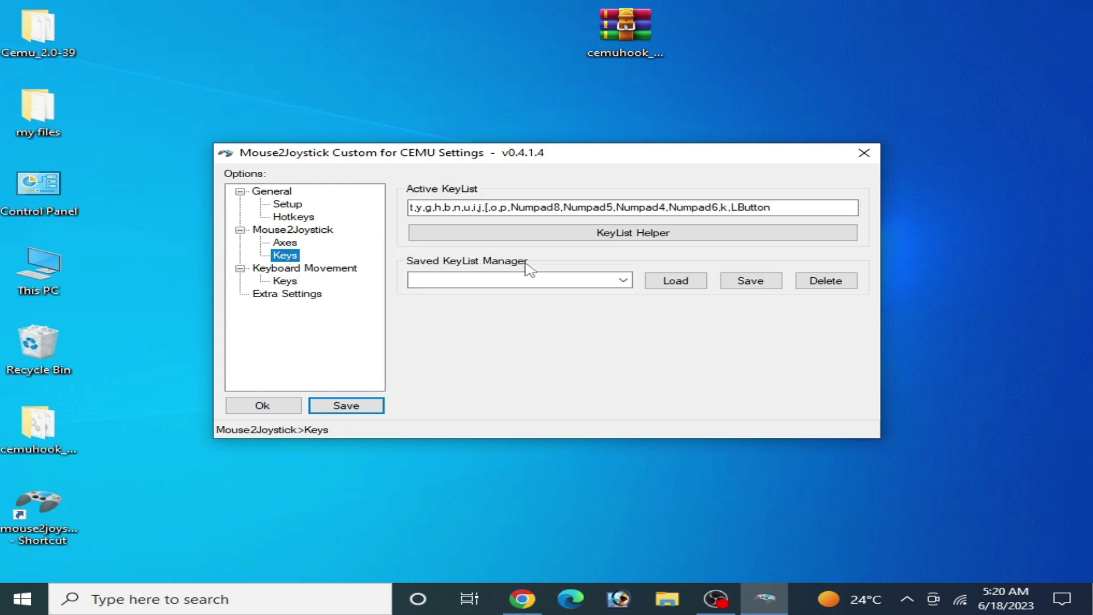
pyautogui.click(637, 234)
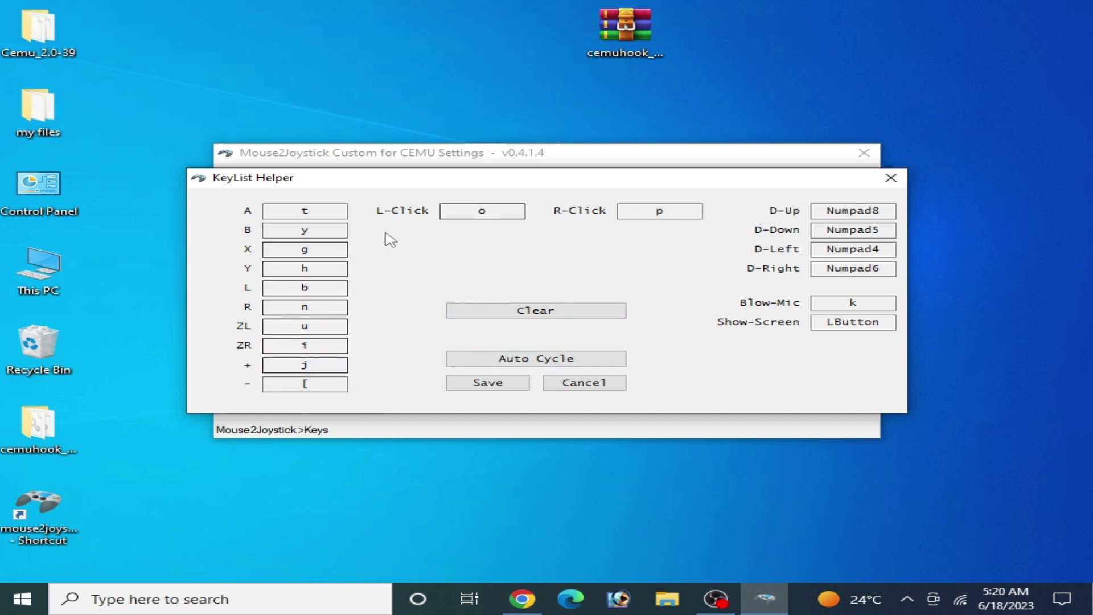
pyautogui.click(488, 383)
pyautogui.click(366, 409)
pyautogui.click(259, 408)
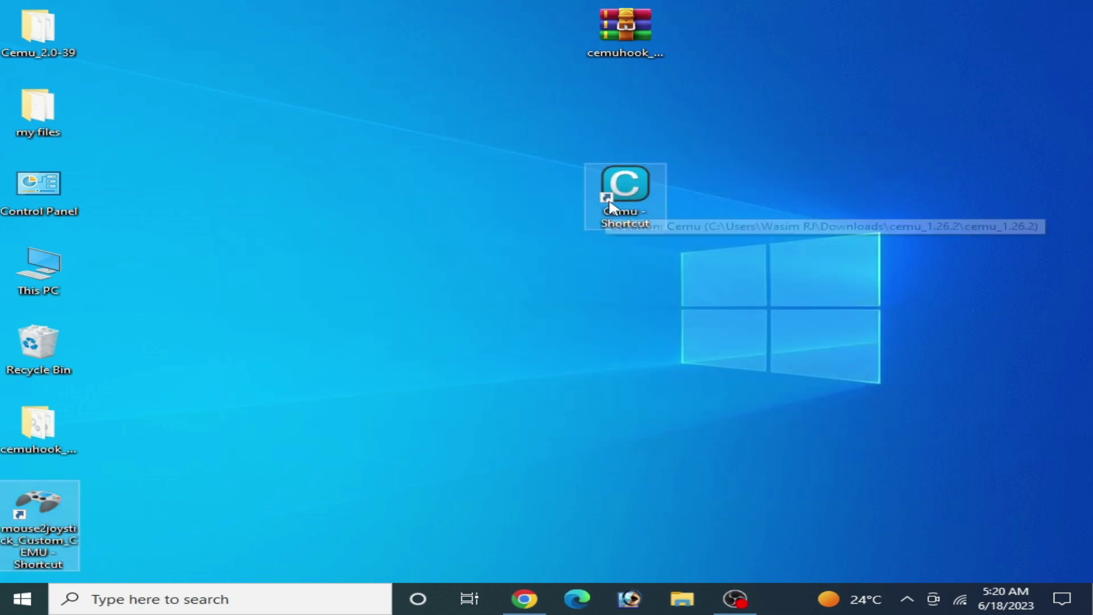
# Launch Cemu from its desktop shortcut and open the Input settings
pyautogui.click(610, 208)
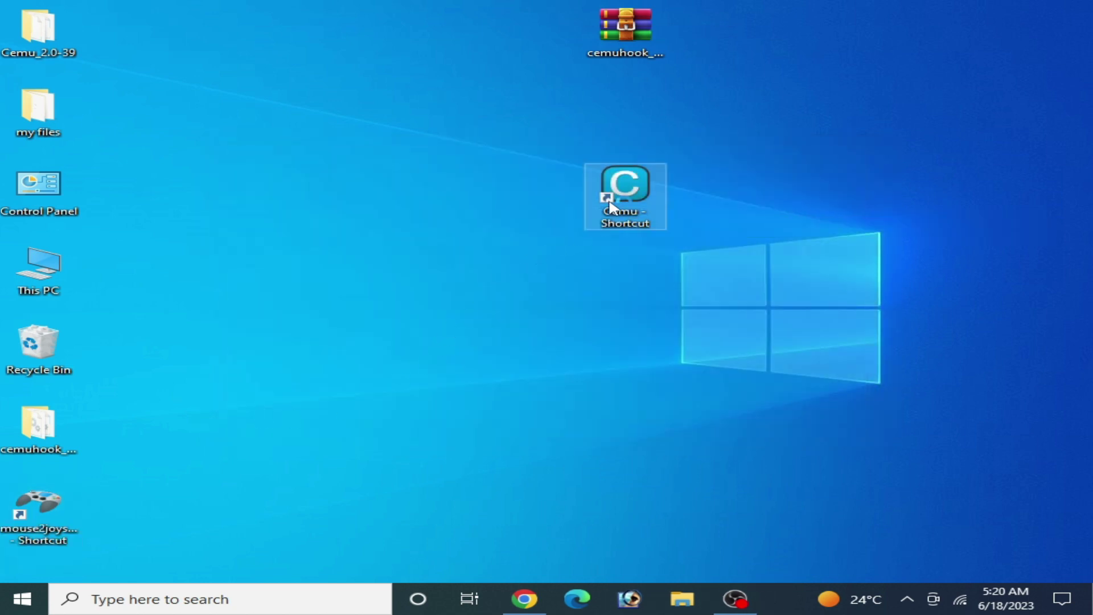
pyautogui.doubleClick(592, 226)
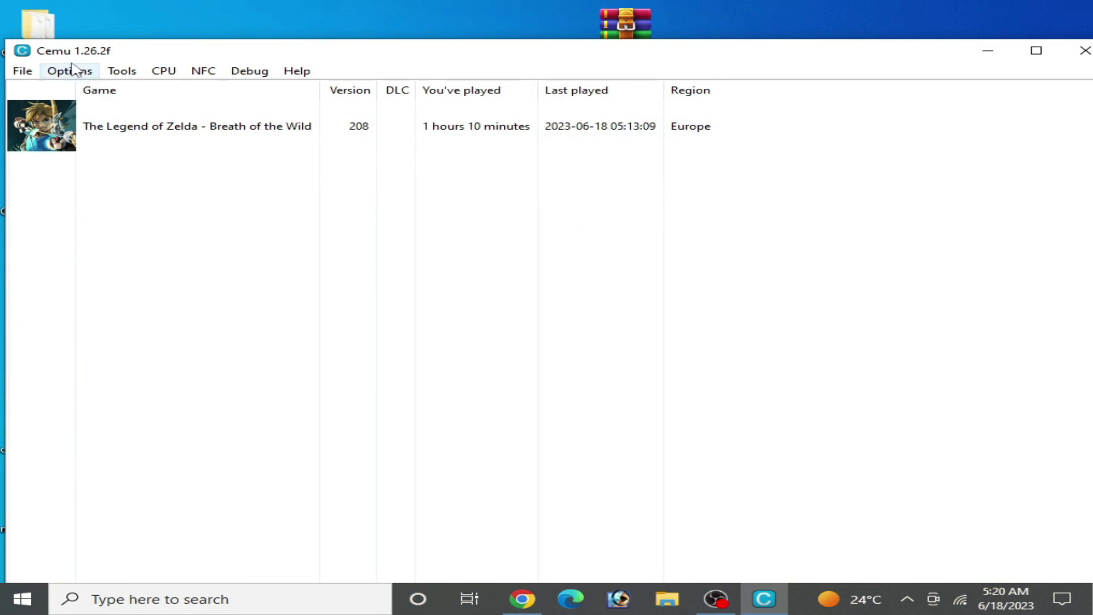
pyautogui.click(78, 72)
pyautogui.click(121, 184)
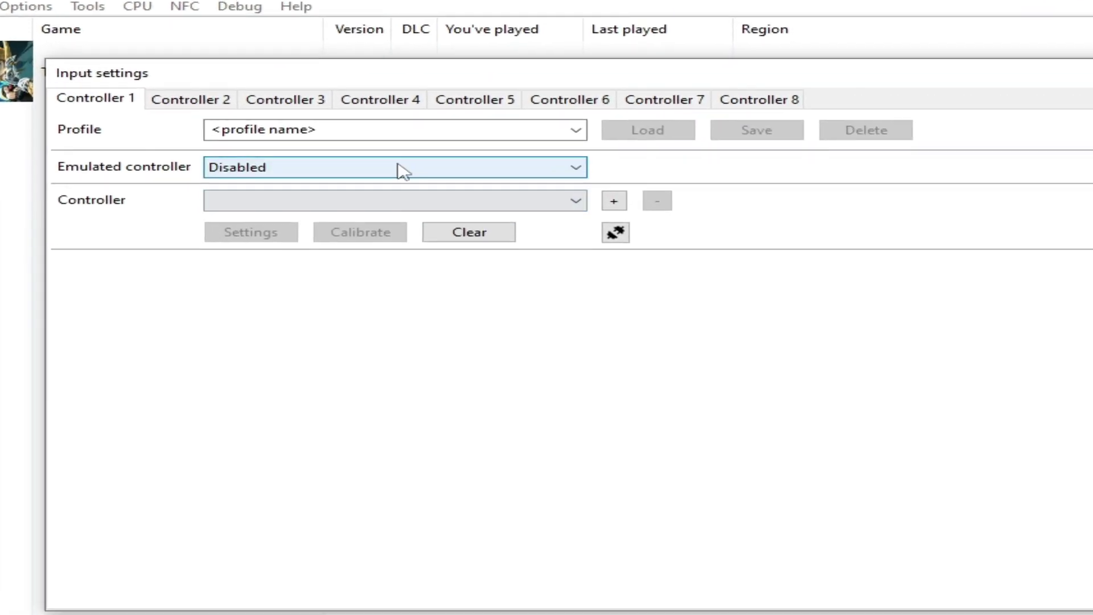
# For Controller 1, select the vJoyDevice_GamePad profile and emulate a Wii U GamePad
pyautogui.click(596, 108)
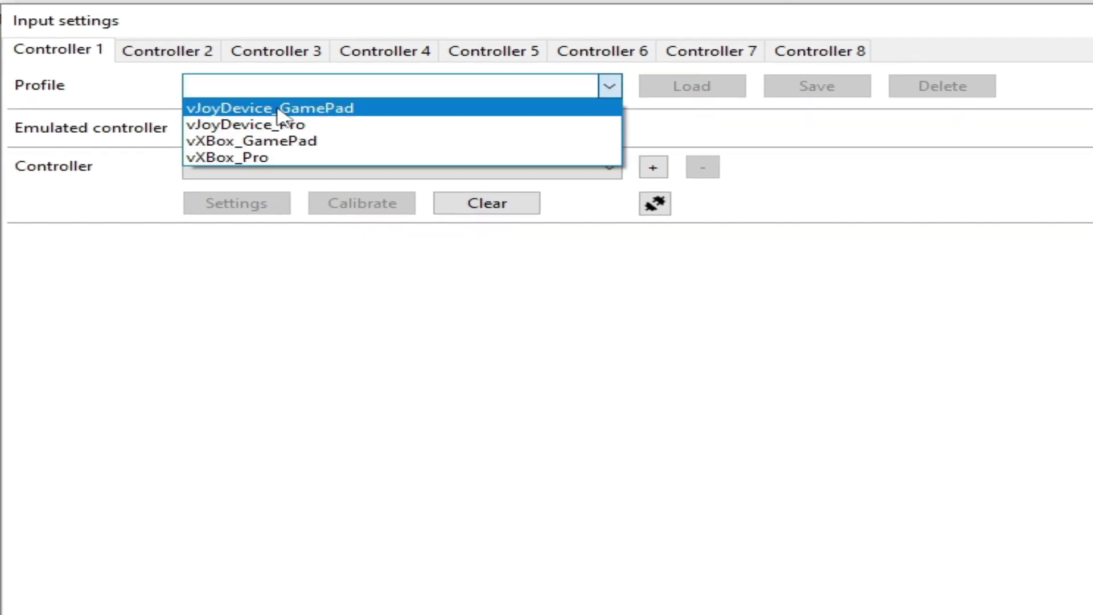
pyautogui.click(303, 110)
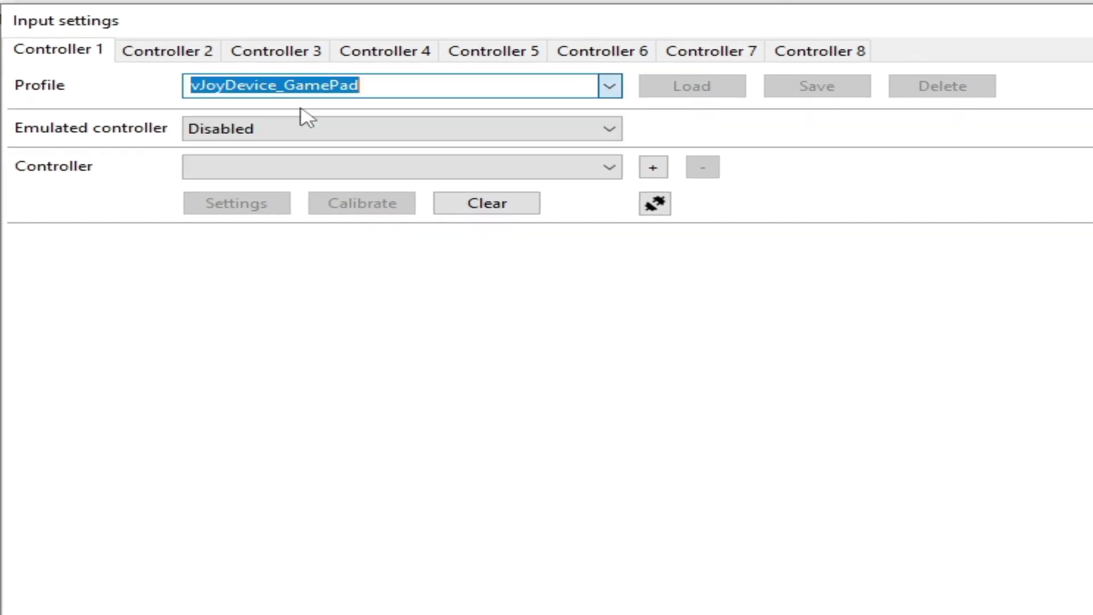
pyautogui.click(567, 133)
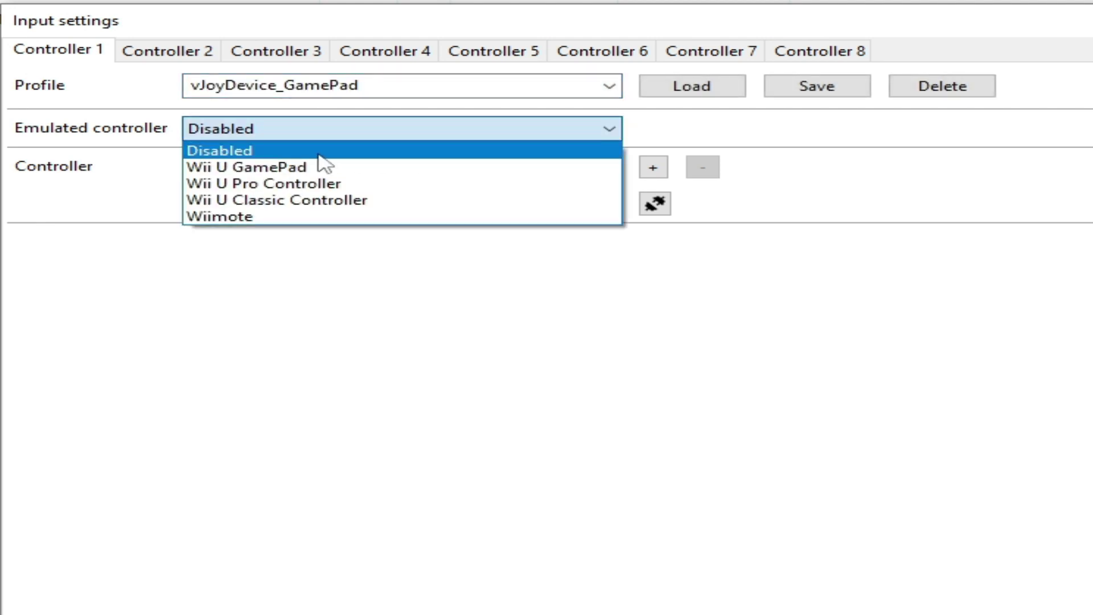
pyautogui.click(299, 167)
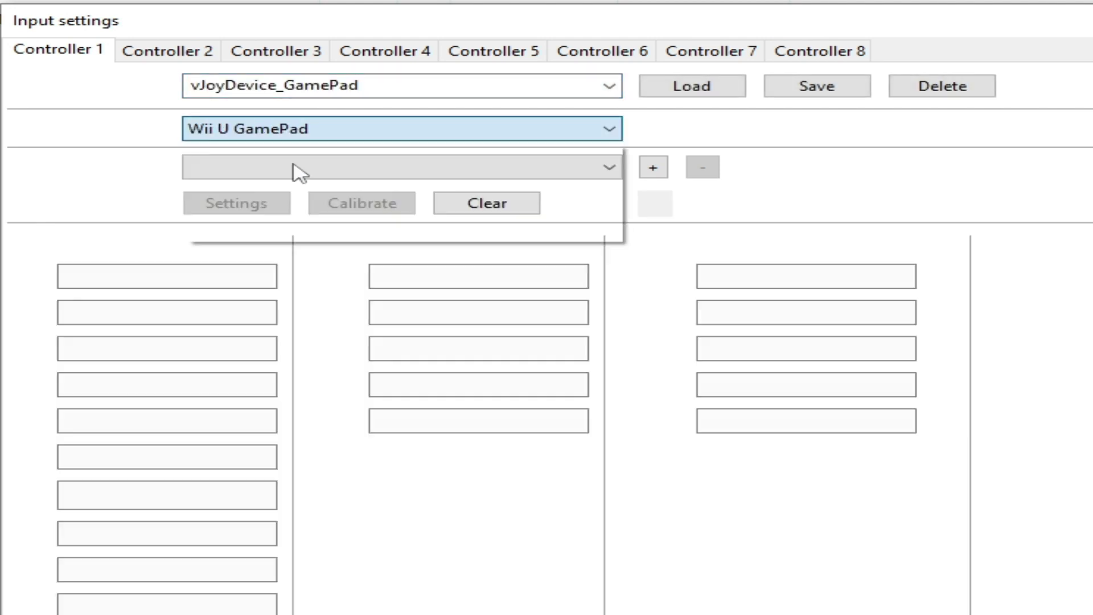
# Add the DirectInput vJoy Device to Controller 1, load the vJoyDevice_GamePad profile and close the Input settings
pyautogui.click(660, 170)
pyautogui.click(846, 194)
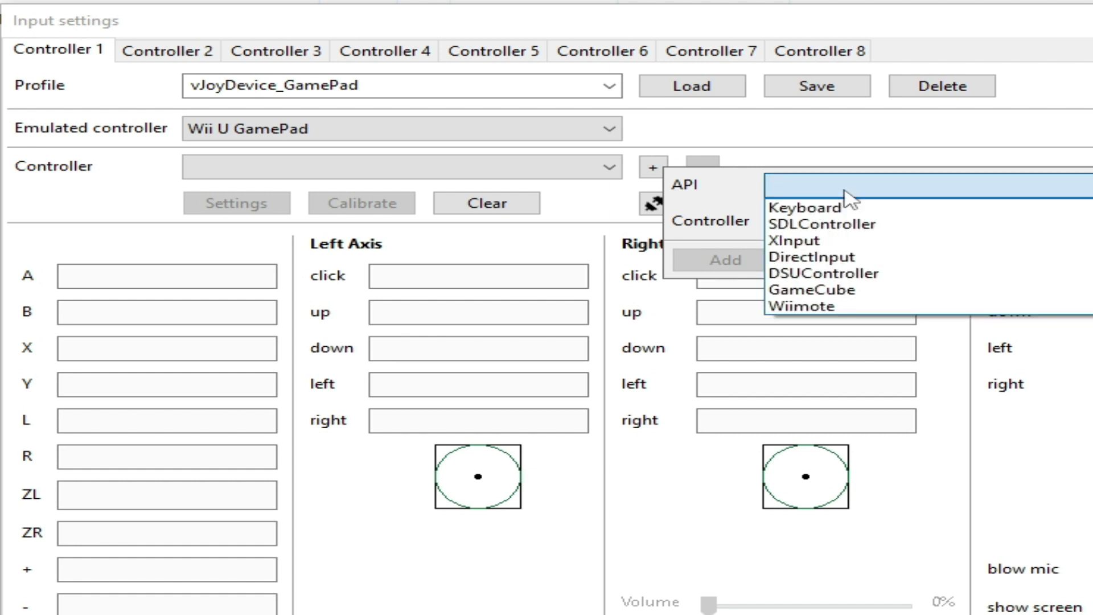
pyautogui.click(821, 263)
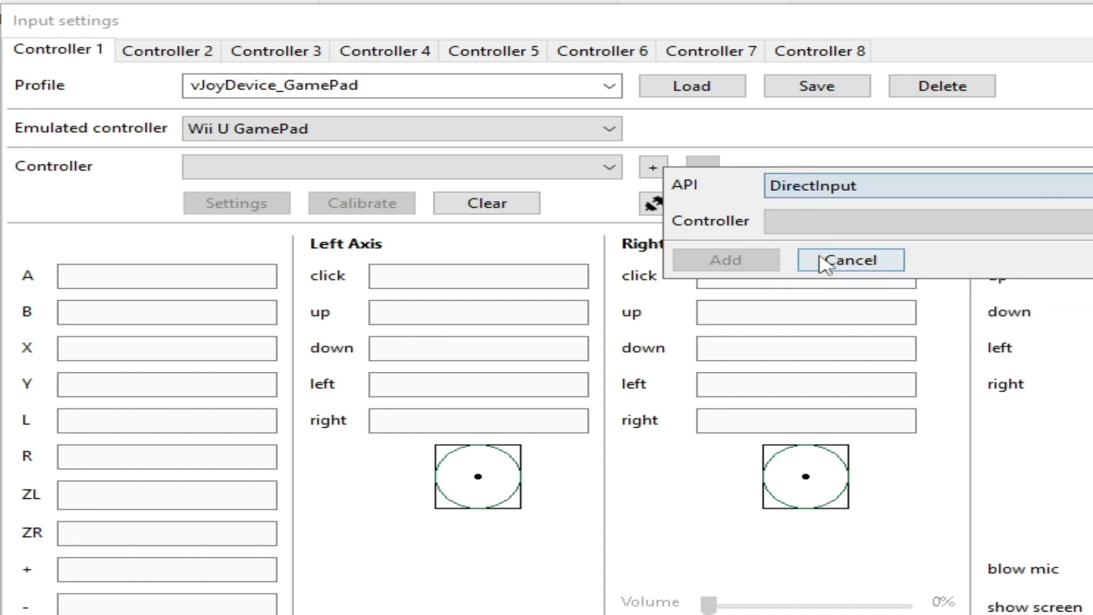
pyautogui.click(844, 228)
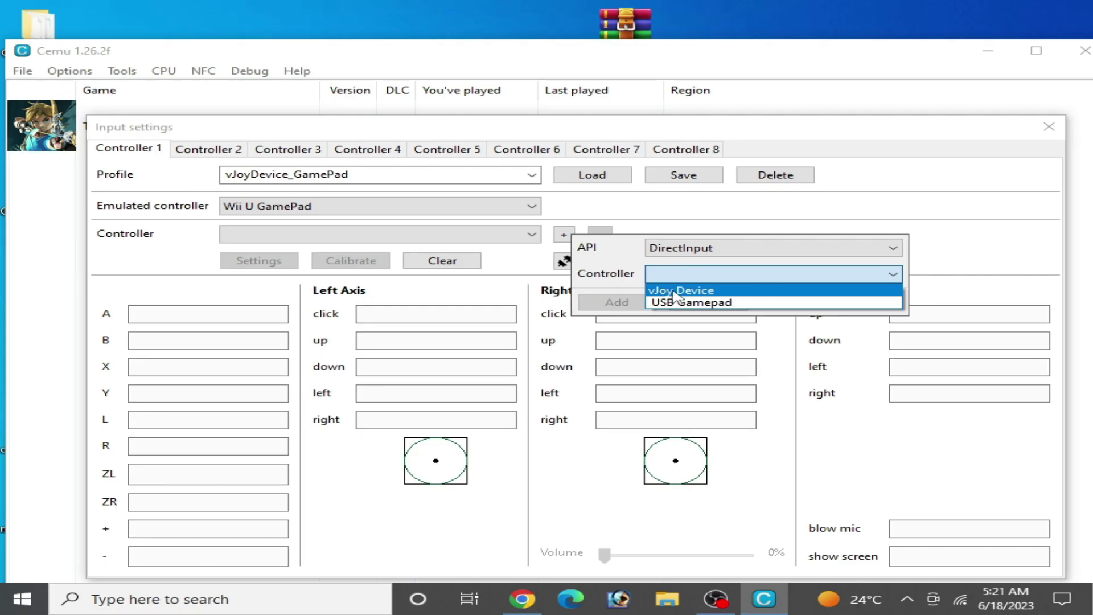
pyautogui.click(682, 292)
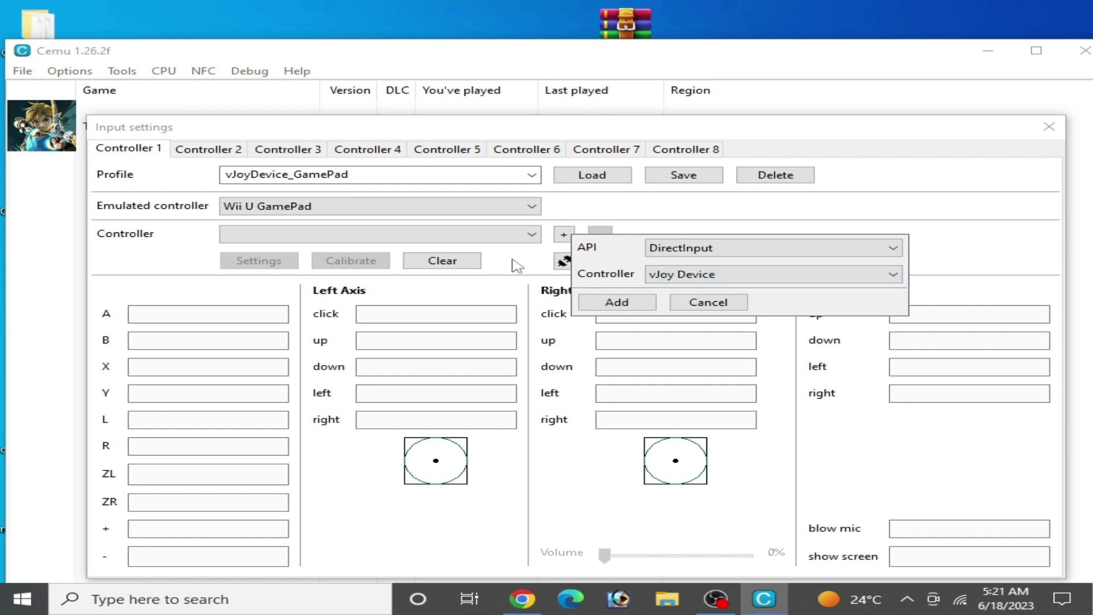
pyautogui.click(626, 302)
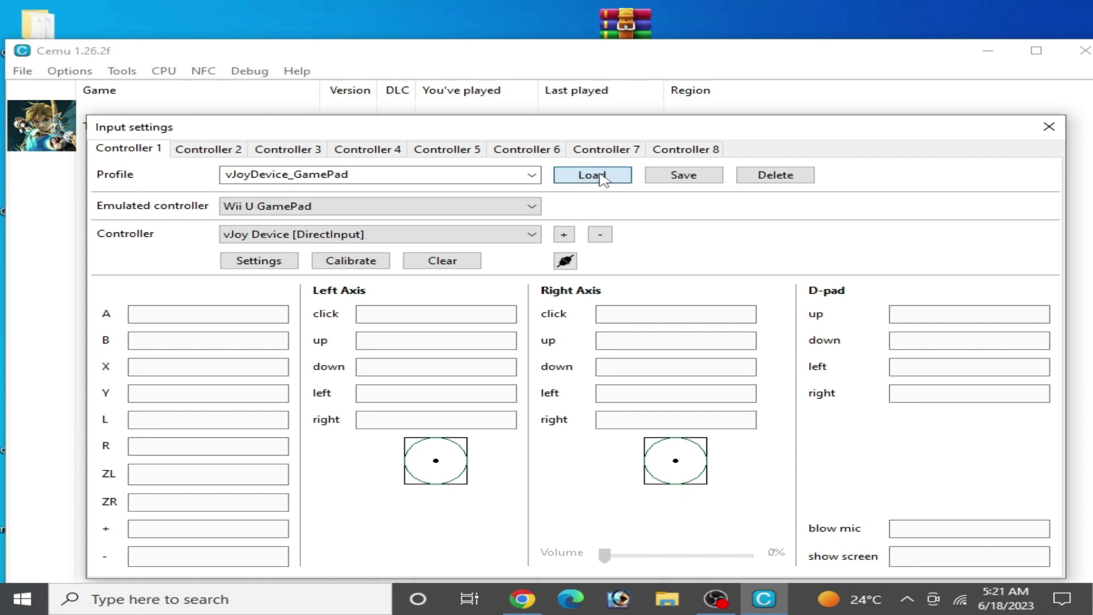
pyautogui.click(1049, 129)
# Reopen the Input settings and give Controller 2 the vJoyDevice_Pro profile with Wii U Pro Controller as the emulated controller
pyautogui.click(69, 70)
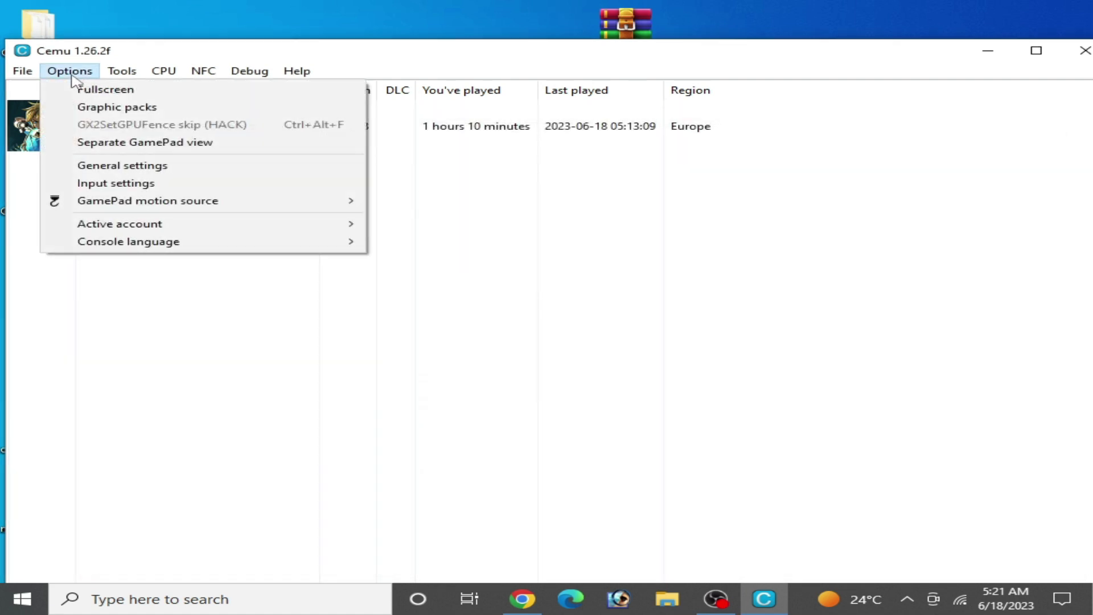
pyautogui.click(113, 186)
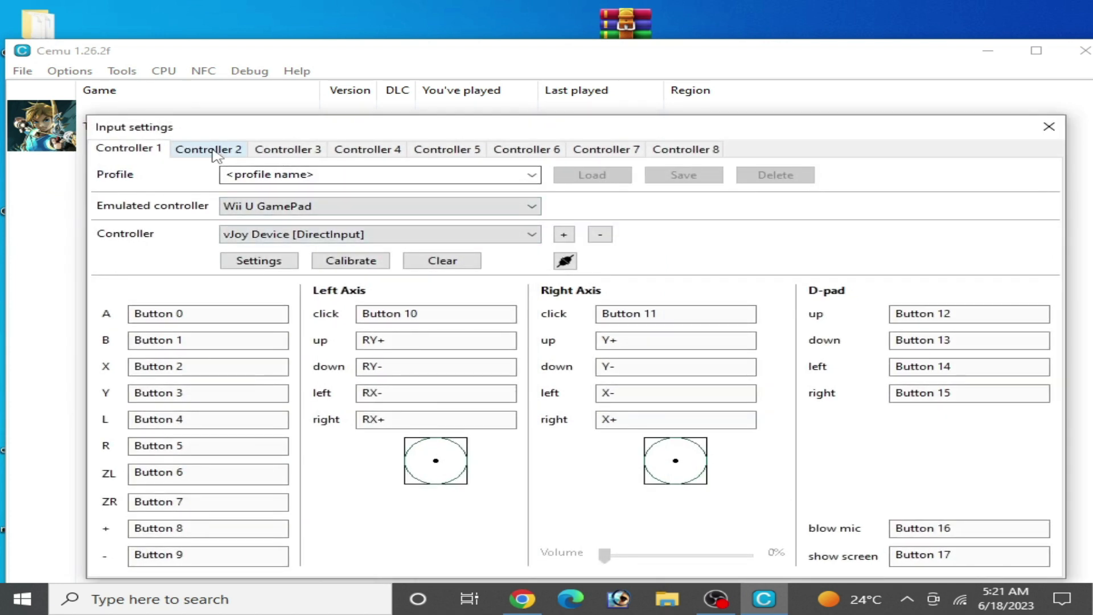
pyautogui.click(215, 152)
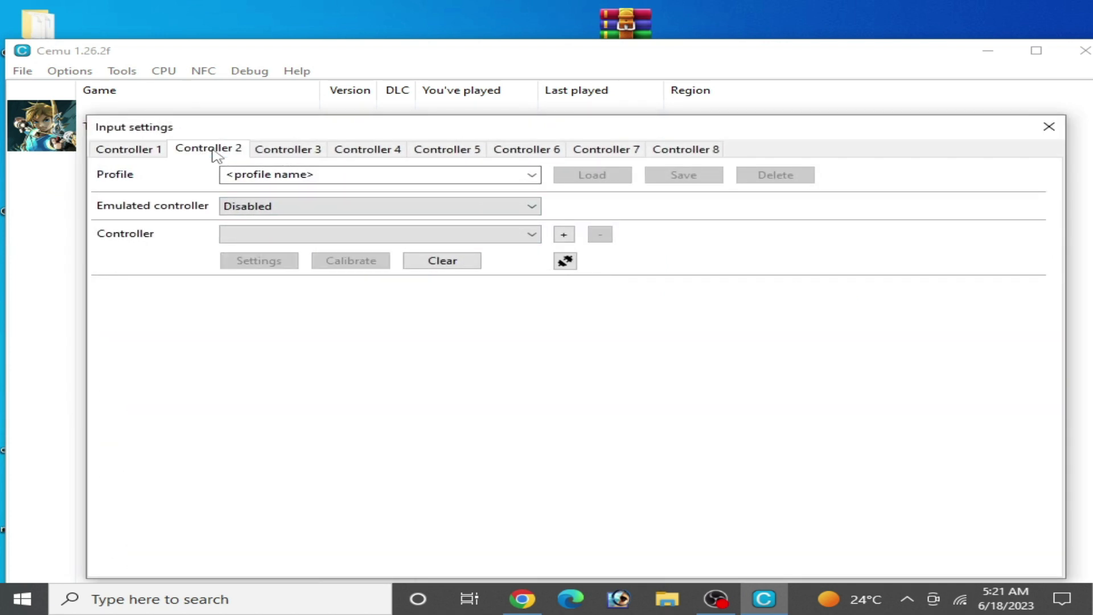
pyautogui.click(529, 181)
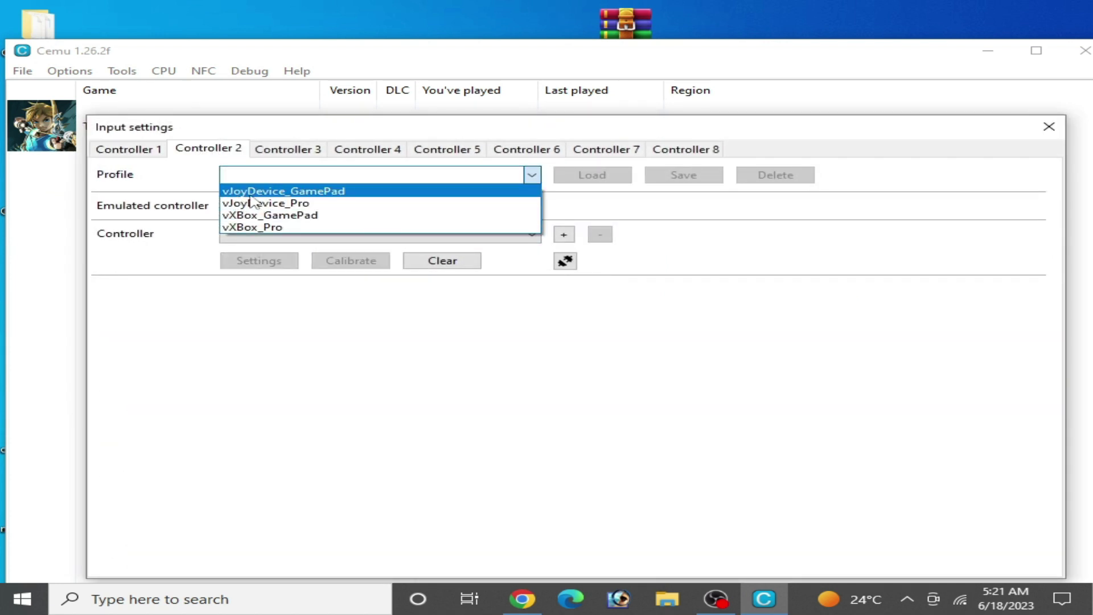
pyautogui.click(278, 204)
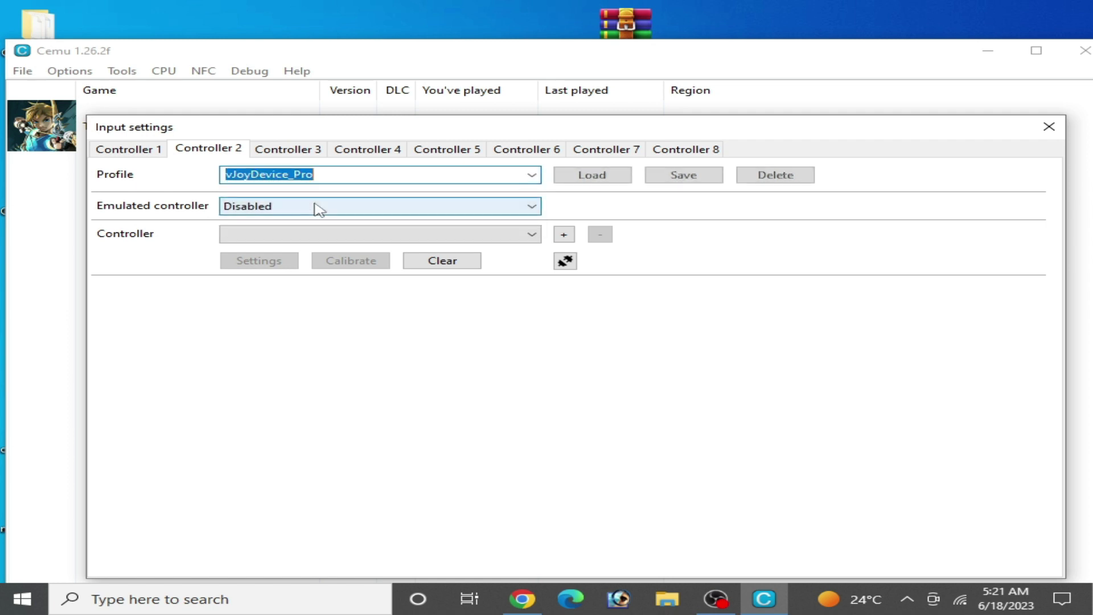
pyautogui.click(539, 206)
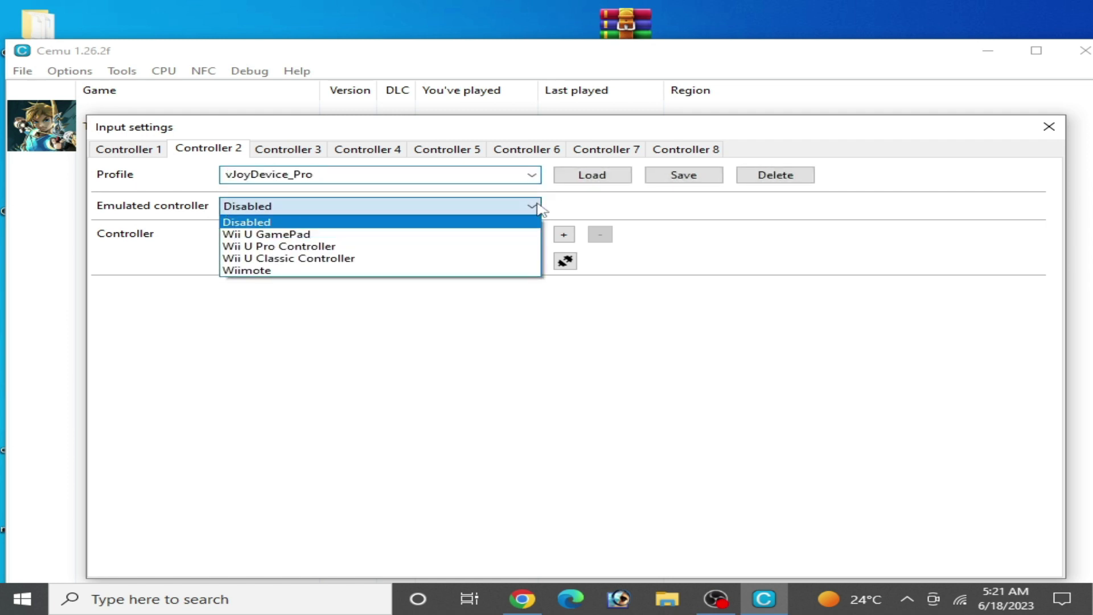
pyautogui.click(283, 248)
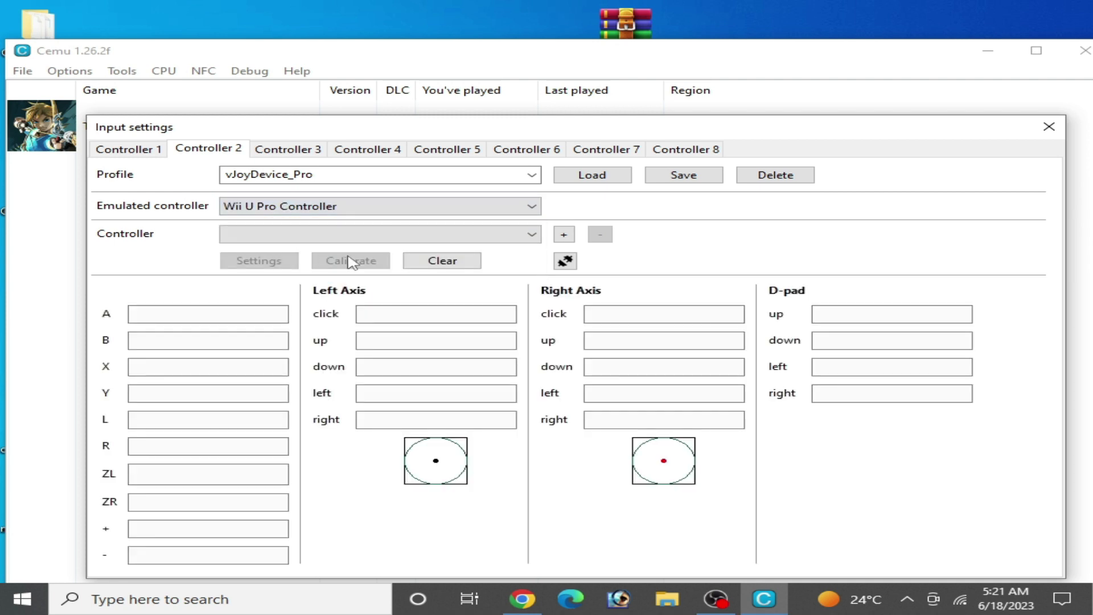
# Add the DirectInput vJoy Device to Controller 2, load the vJoyDevice_Pro profile and close the Input settings
pyautogui.click(564, 235)
pyautogui.click(717, 254)
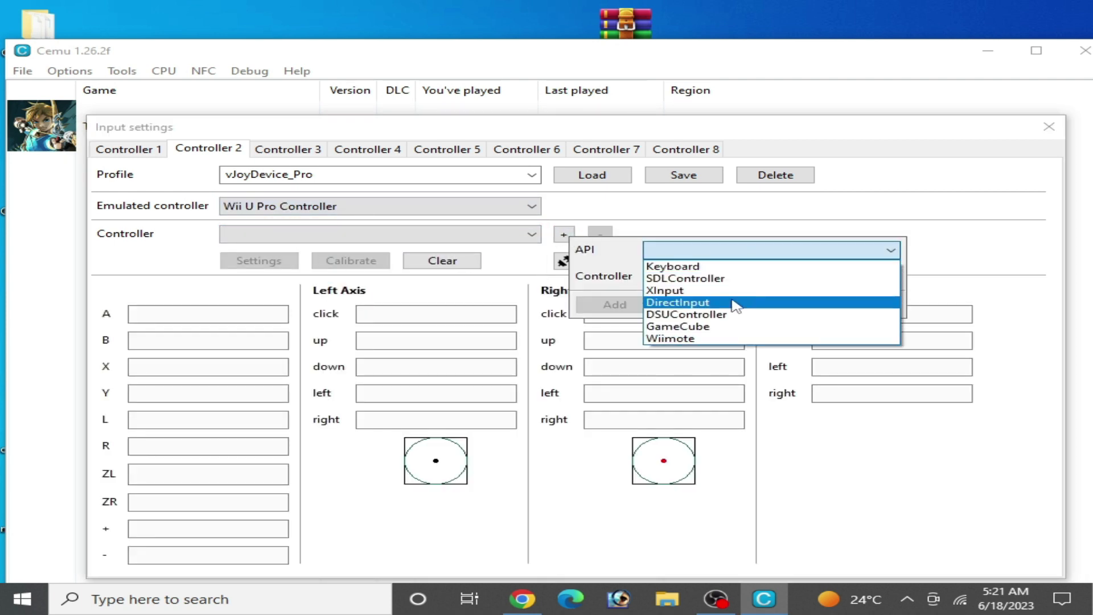
pyautogui.click(690, 303)
pyautogui.click(697, 277)
pyautogui.click(671, 293)
pyautogui.click(639, 305)
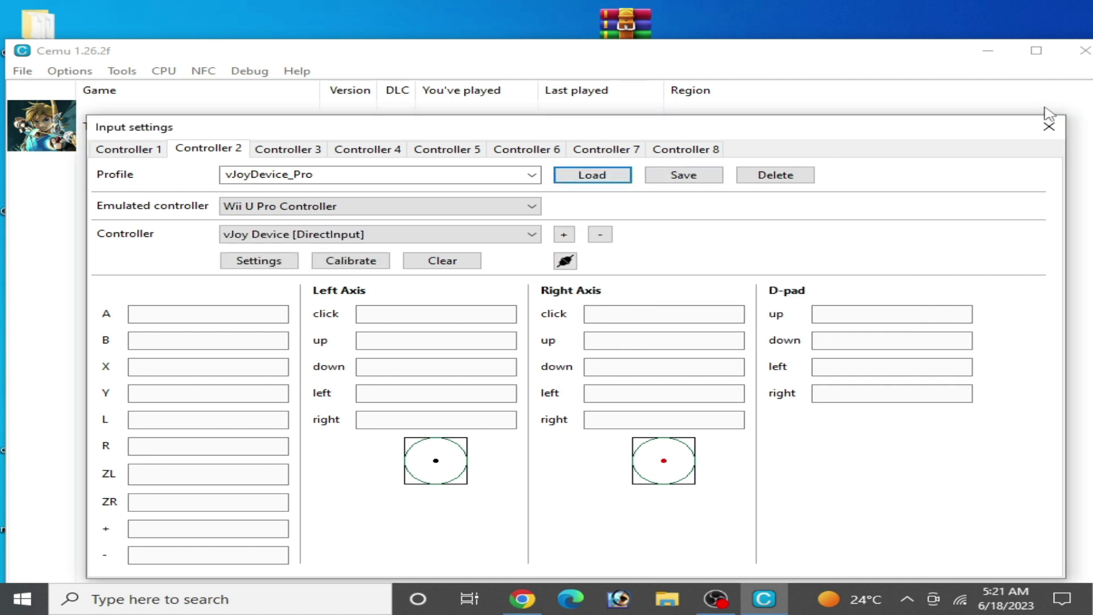
pyautogui.click(1049, 126)
# Reopen the Input settings, check the button mappings of Controller 1 and Controller 2, and close the window
pyautogui.click(69, 71)
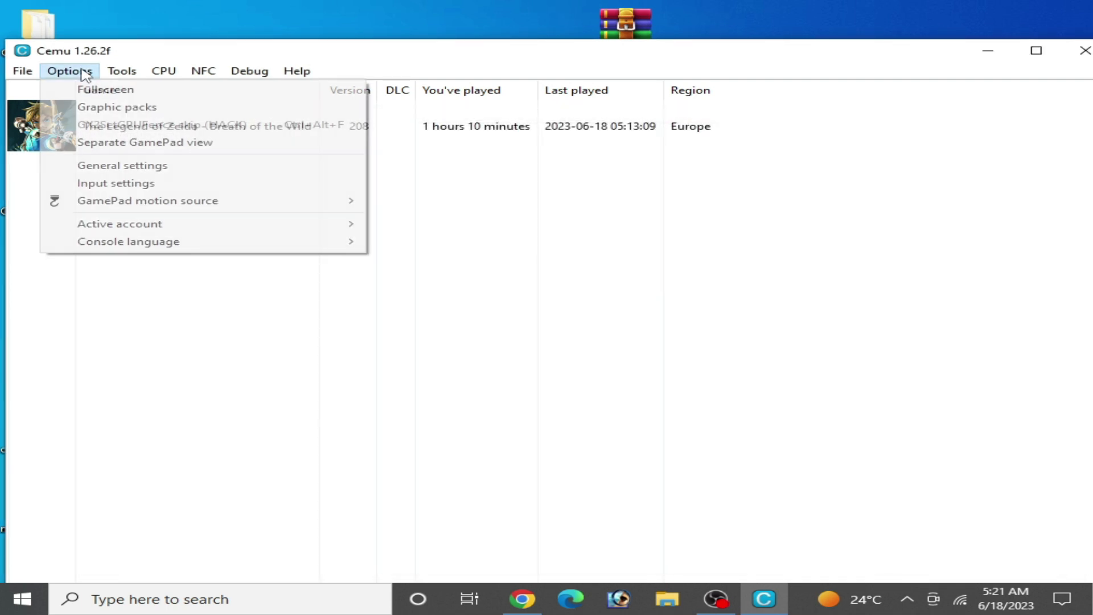
pyautogui.click(108, 182)
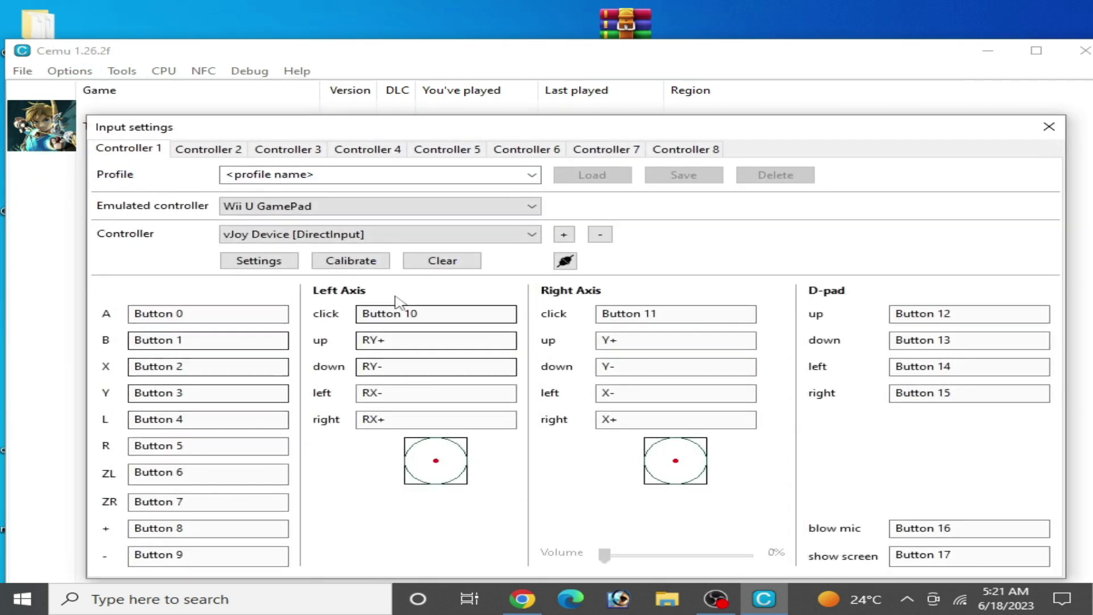
pyautogui.click(208, 150)
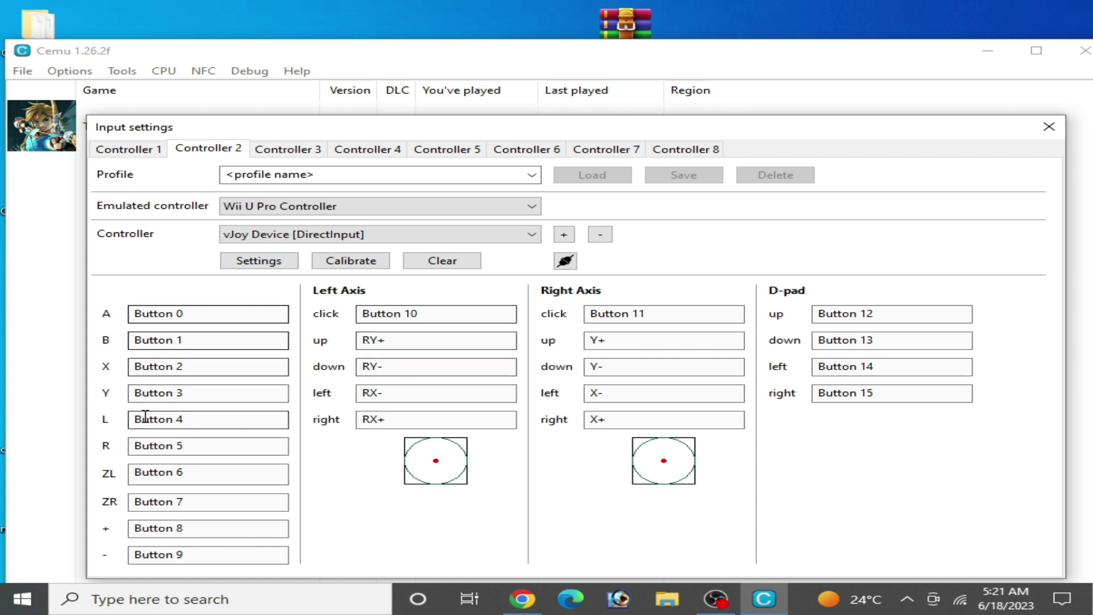
pyautogui.click(143, 151)
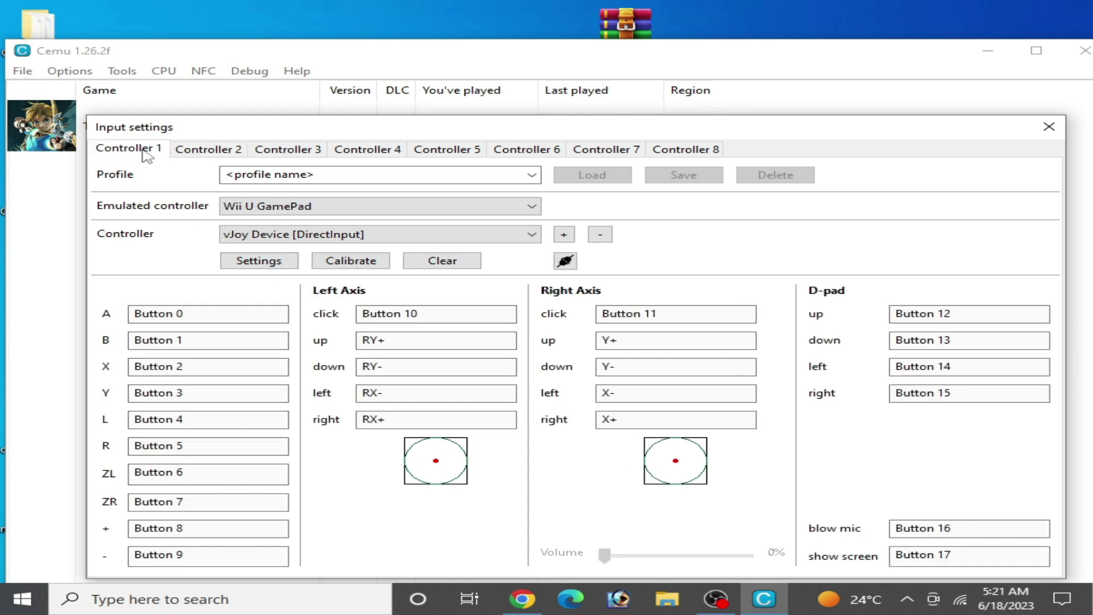
pyautogui.click(199, 151)
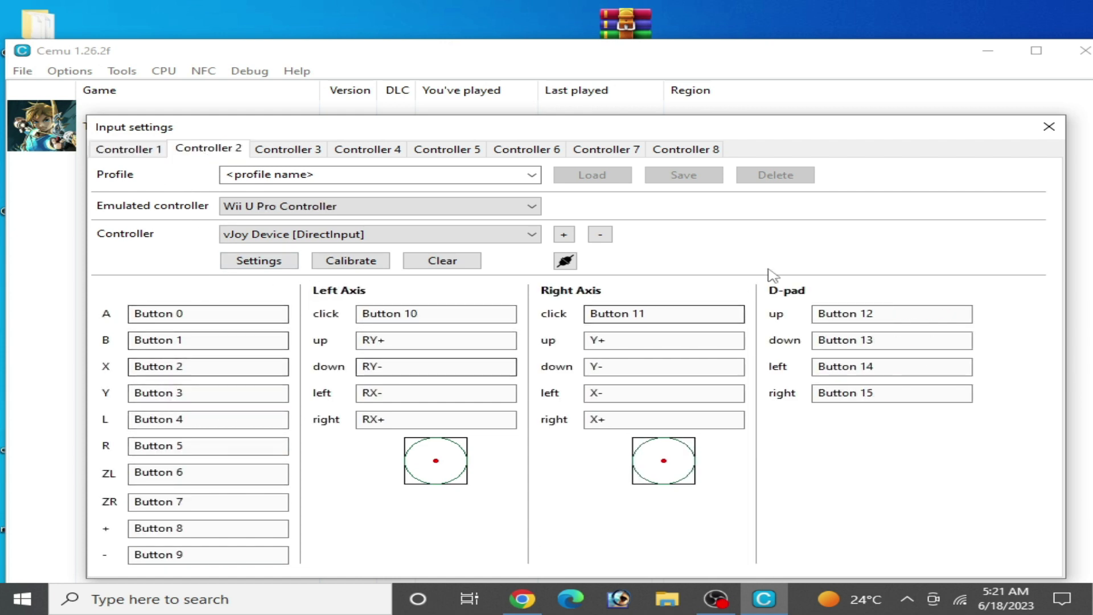
pyautogui.click(1047, 128)
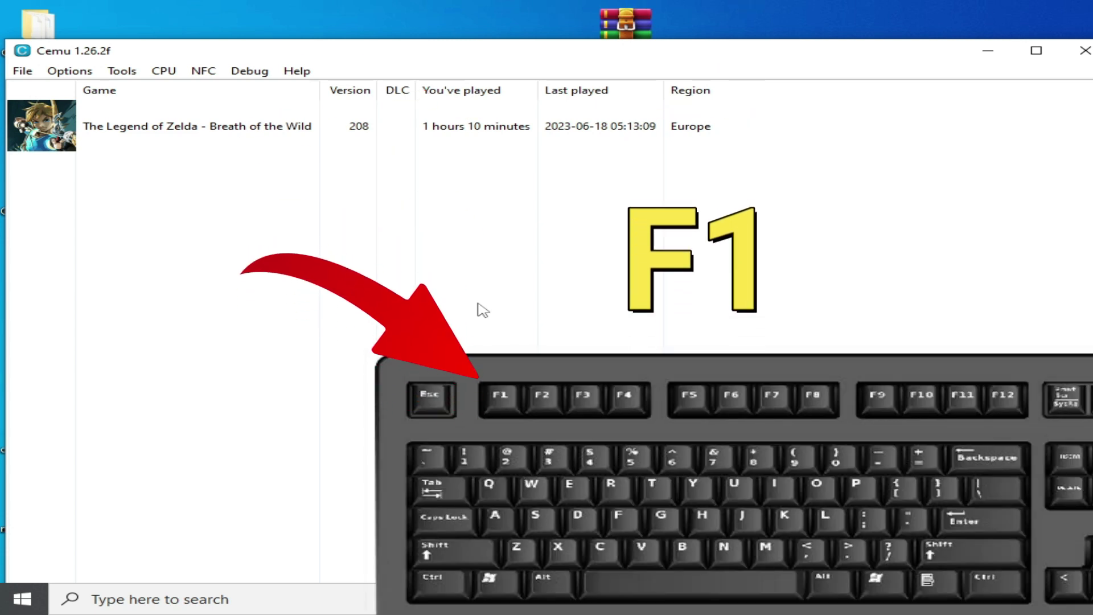
# Launch The Legend of Zelda - Breath of the Wild and open the Mouse2Joystick settings while the game runs
pyautogui.doubleClick(206, 147)
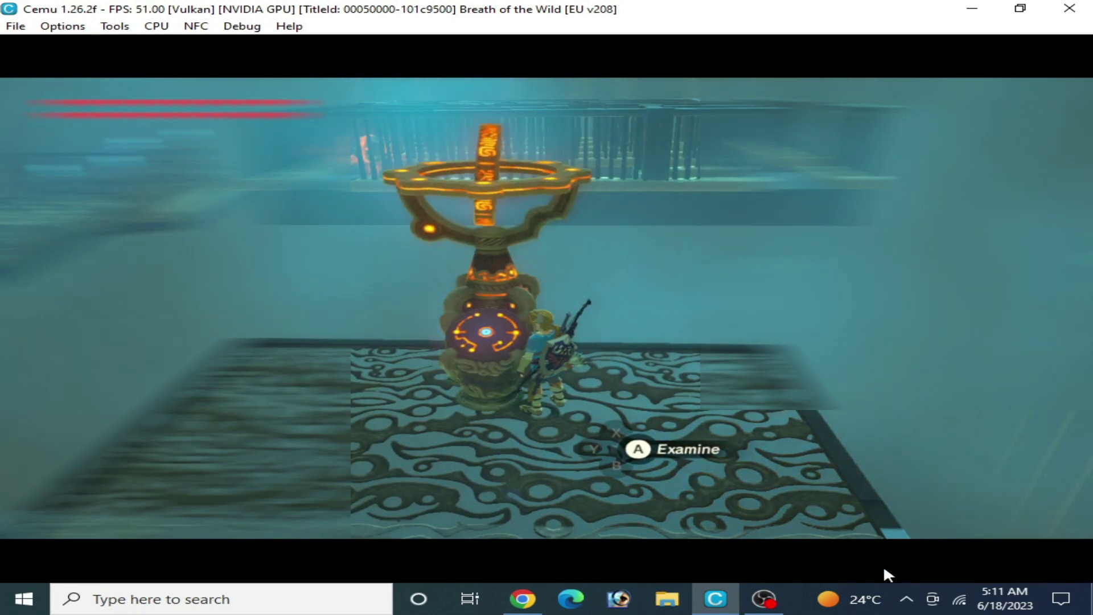
pyautogui.click(906, 599)
pyautogui.rightClick(905, 564)
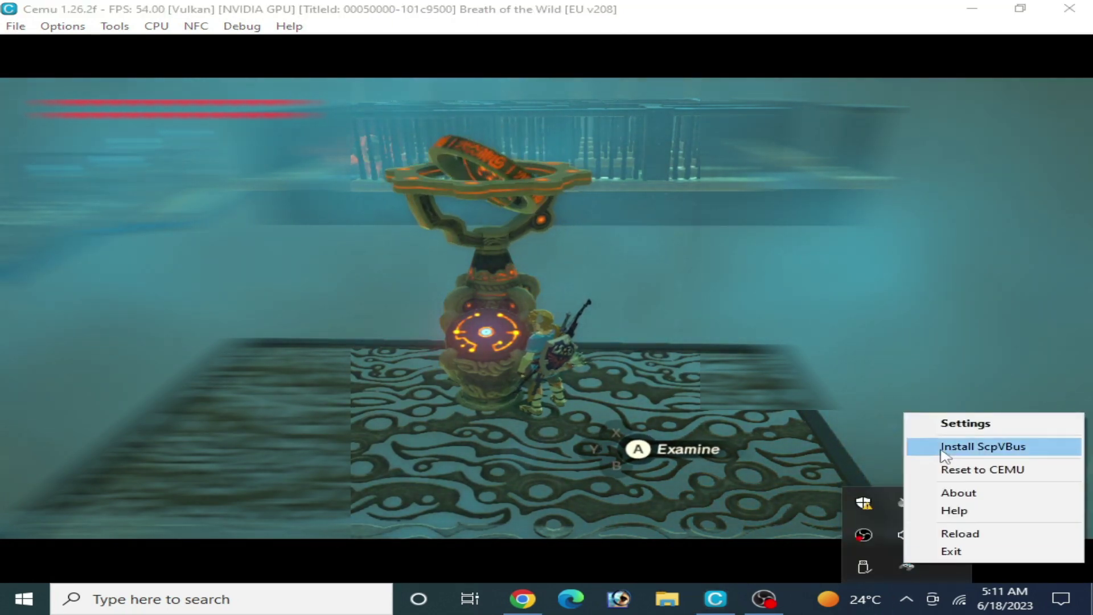
pyautogui.click(944, 426)
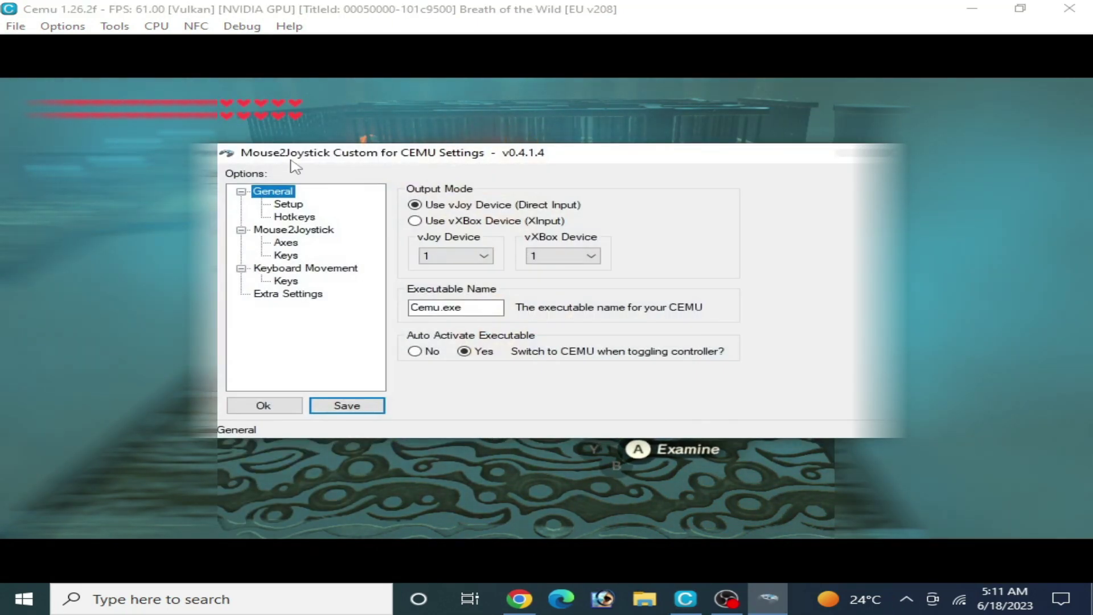
# Examine the General options in the Mouse2Joystick settings, moving the window as needed, and return to the game
pyautogui.moveTo(370, 158); pyautogui.dragTo(393, 185)
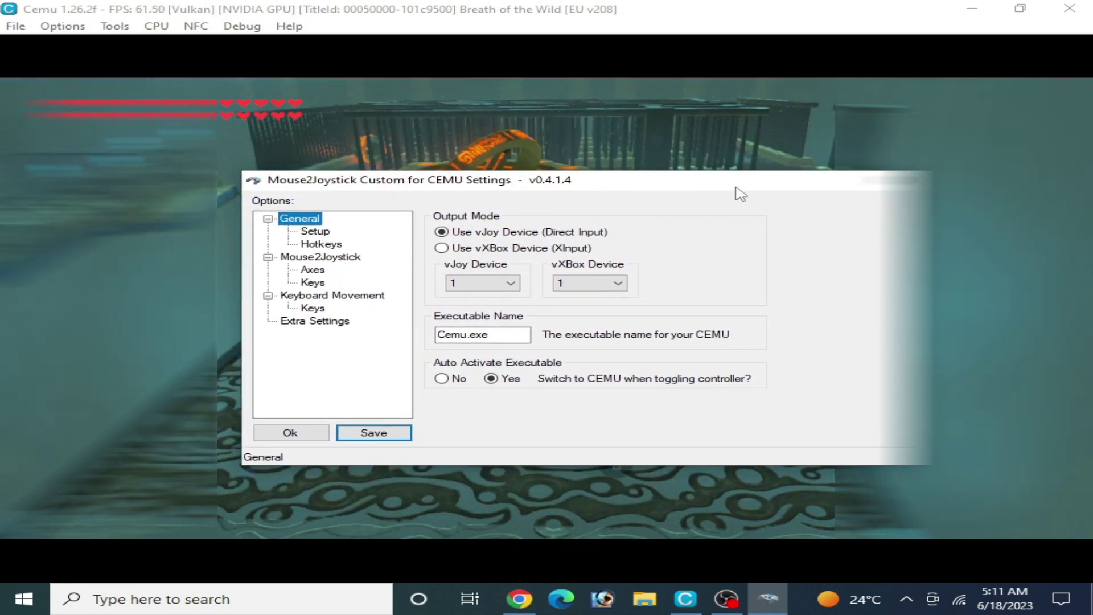
pyautogui.moveTo(734, 189); pyautogui.dragTo(672, 199)
pyautogui.moveTo(538, 194); pyautogui.dragTo(570, 165)
pyautogui.press('Escape')
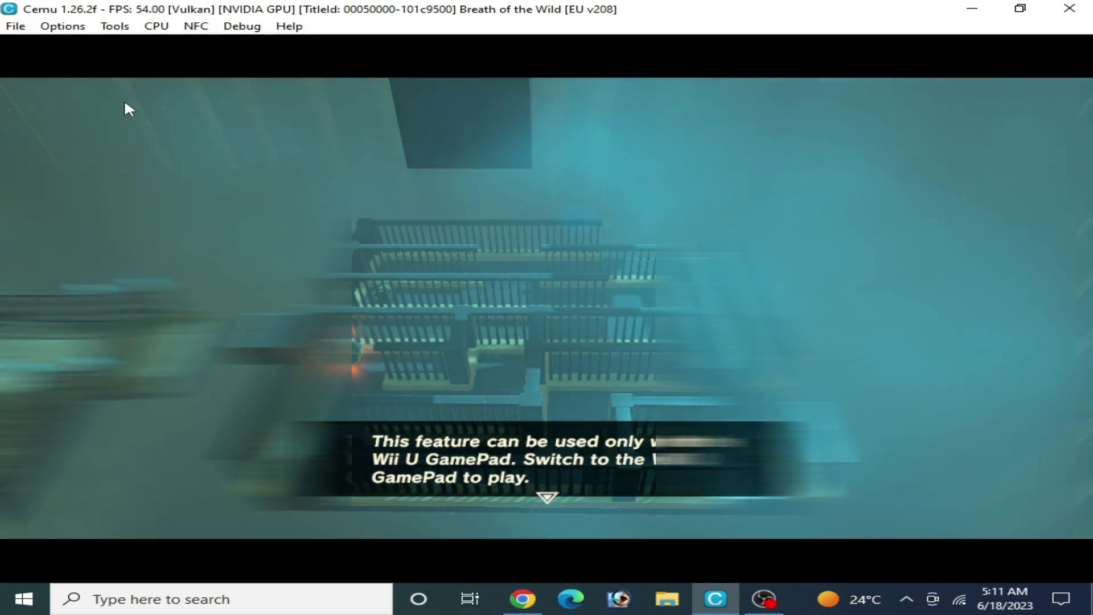
# Check the Controller 1 configuration in the Input settings during the game and close the window
pyautogui.click(77, 29)
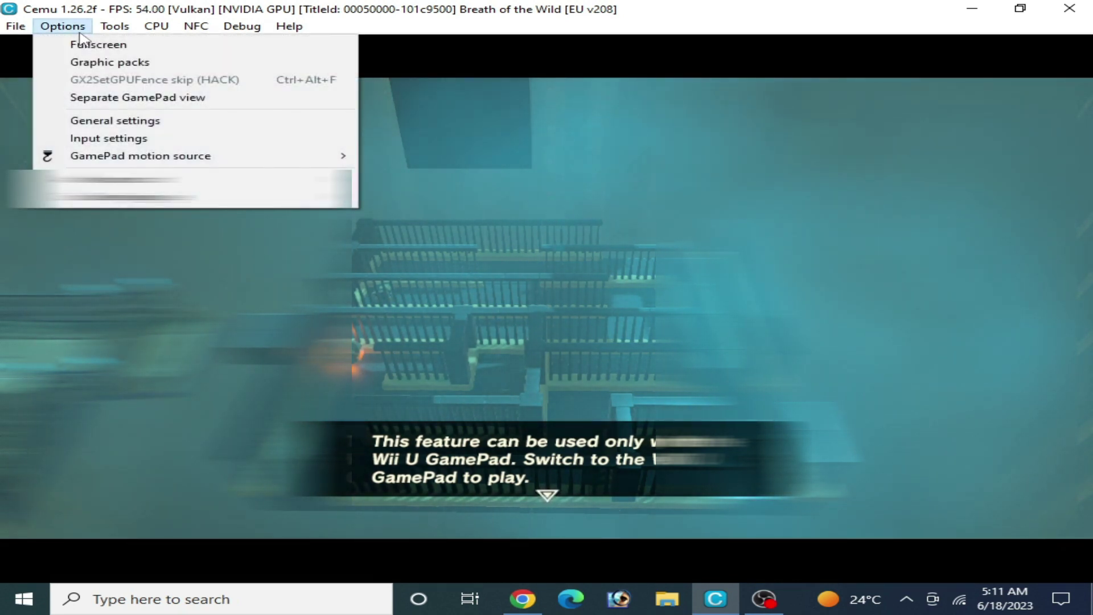
pyautogui.click(118, 139)
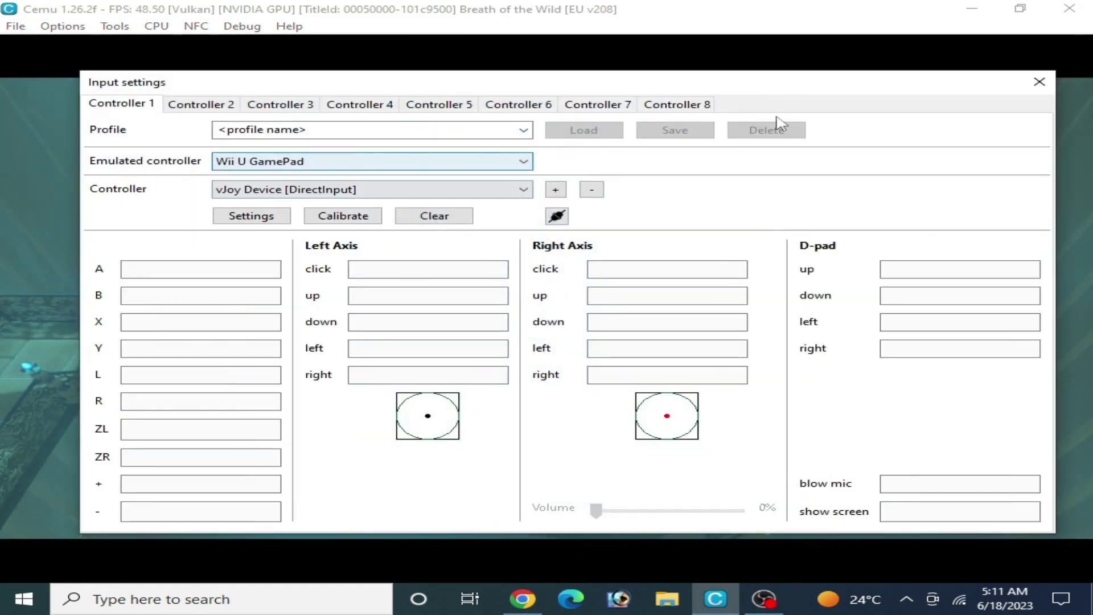
pyautogui.click(1041, 82)
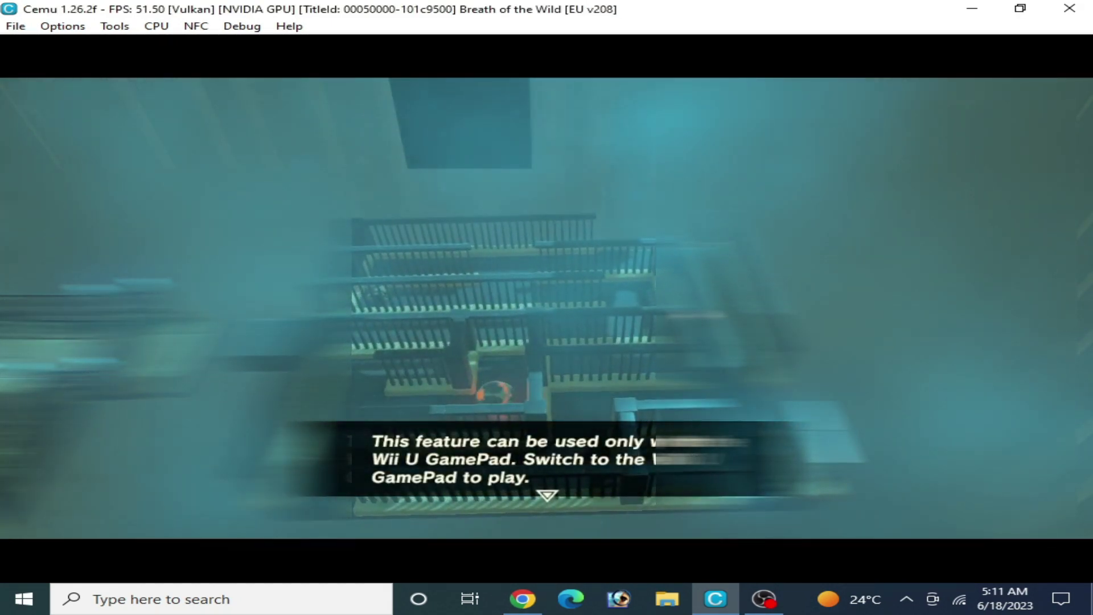
# Open the Input settings again at Controller 1 with the game still running
pyautogui.click(66, 28)
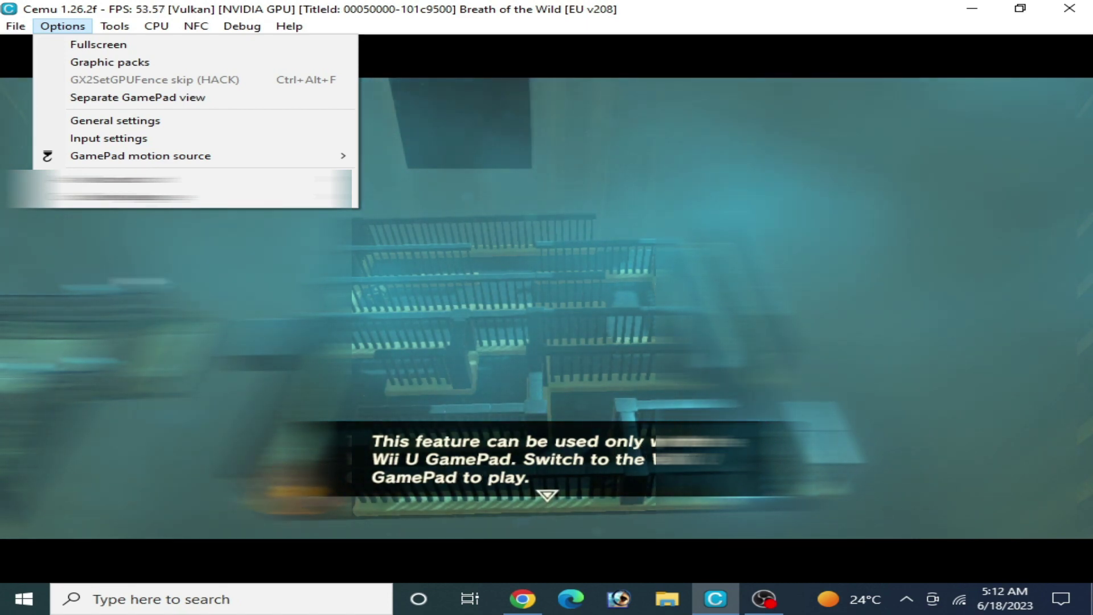
pyautogui.click(96, 143)
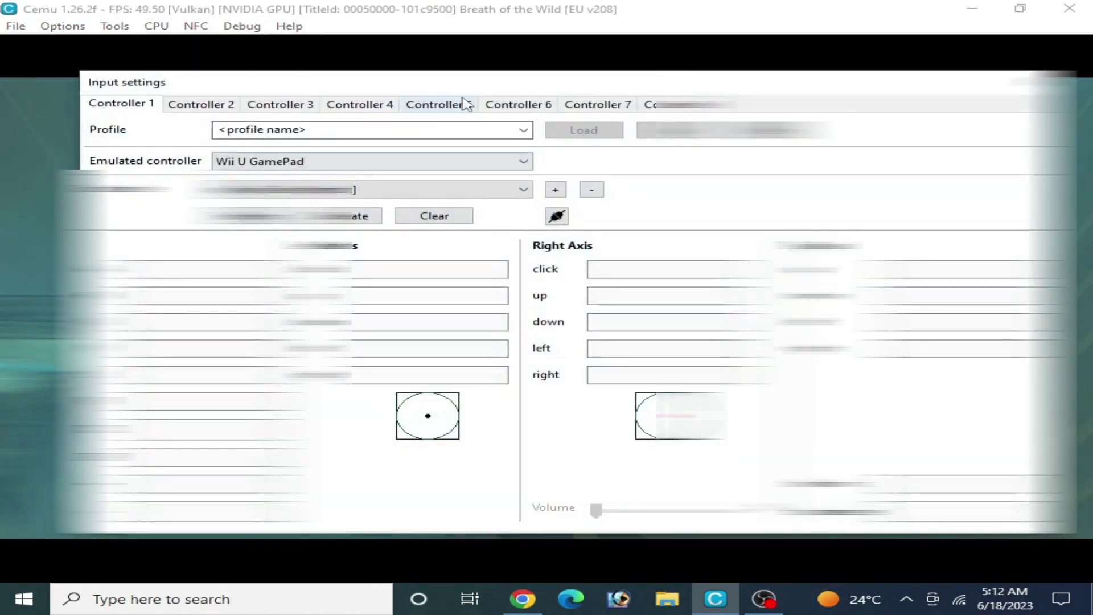